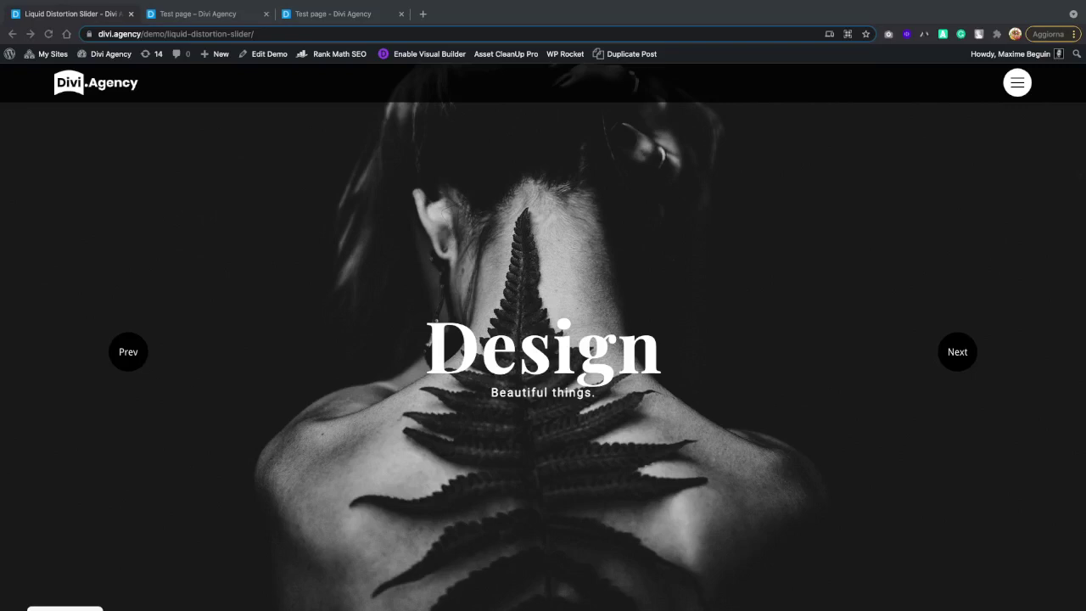
Step: Step the demo slider forward and back through Art, Dedication and others, ending on Art
click(627, 398)
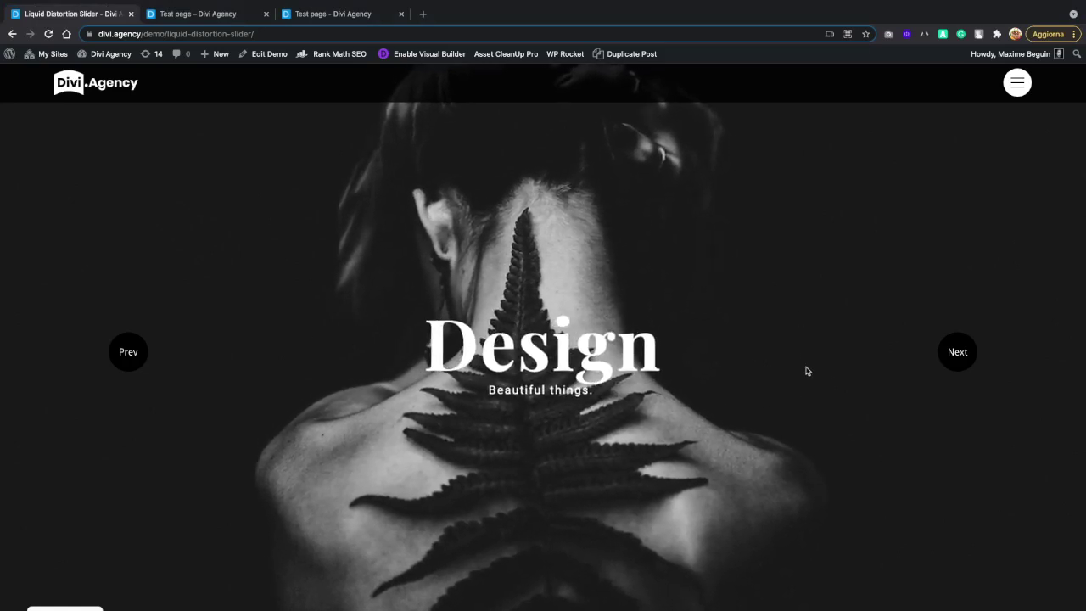
click(964, 359)
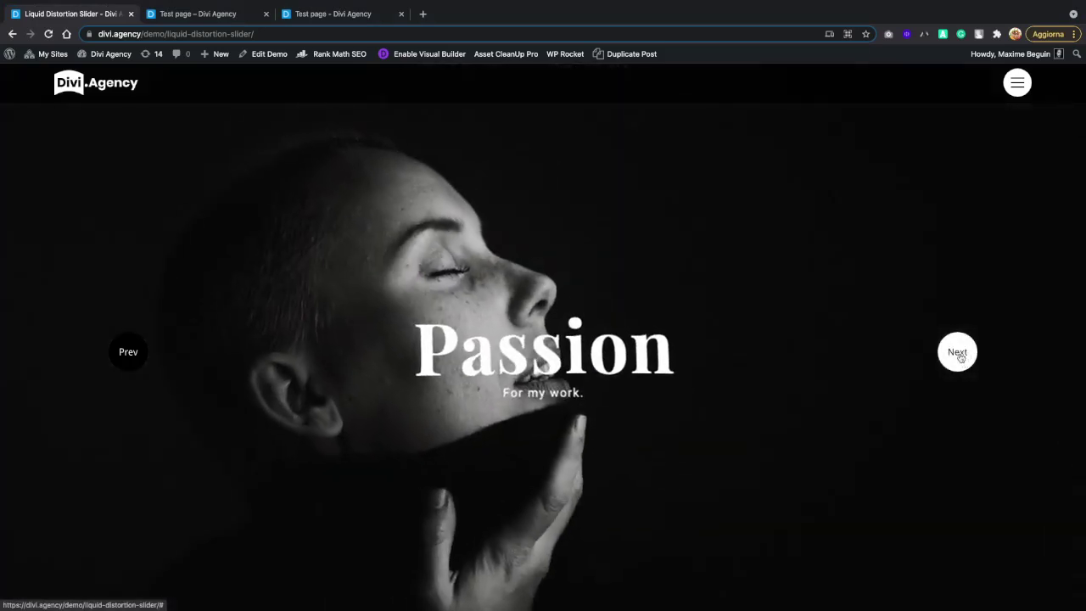
click(961, 357)
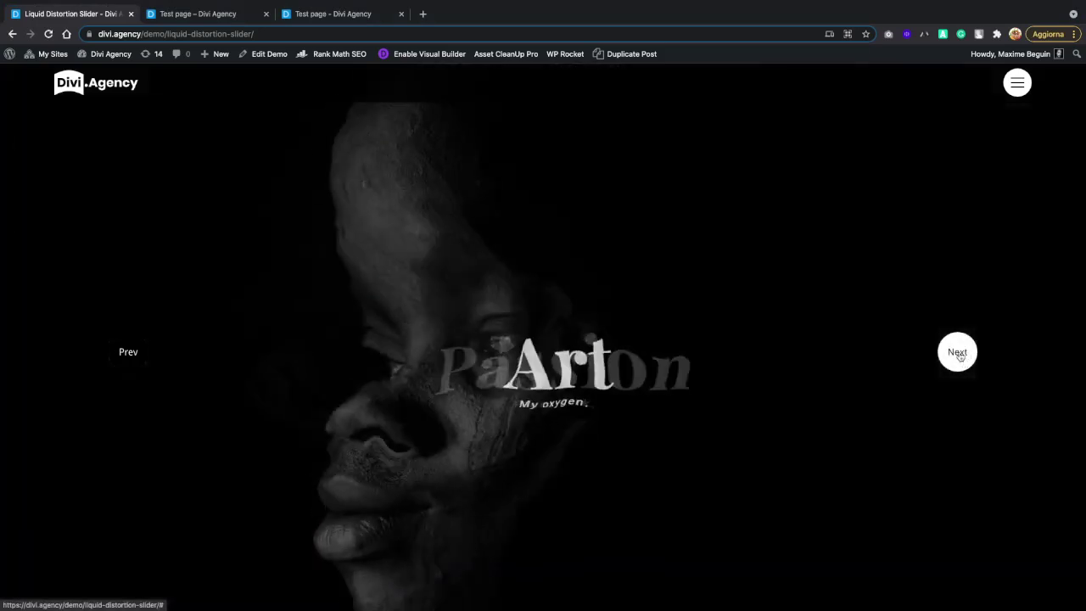
click(959, 357)
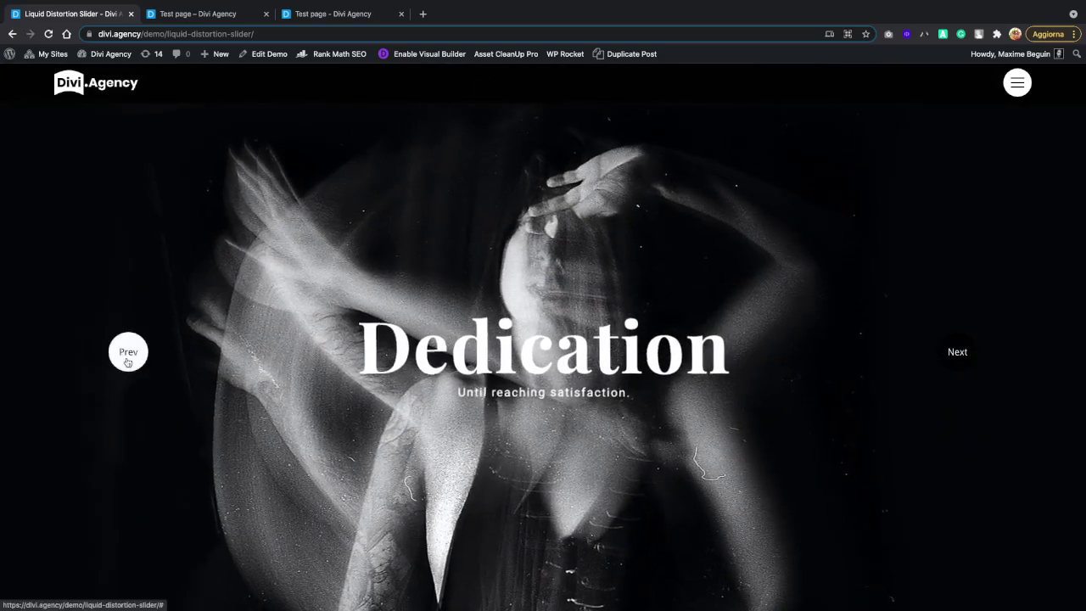
click(129, 361)
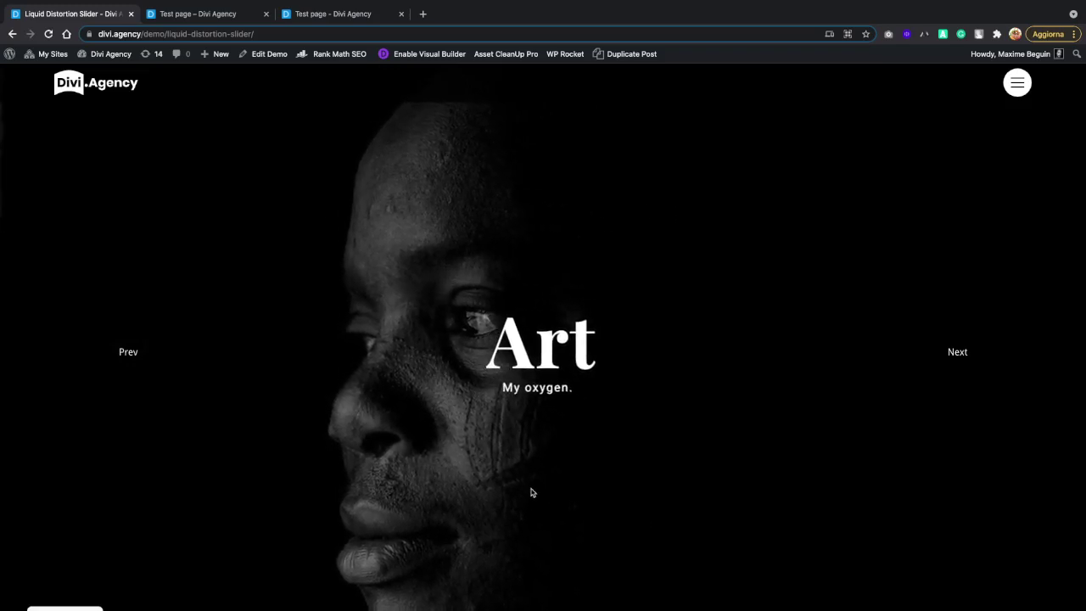
click(128, 352)
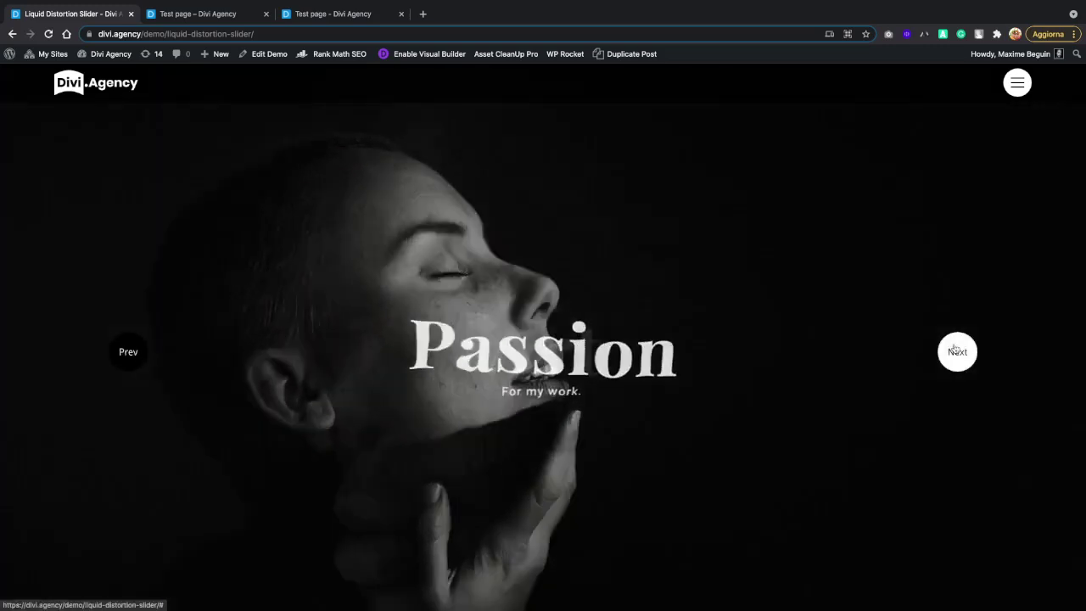
click(955, 349)
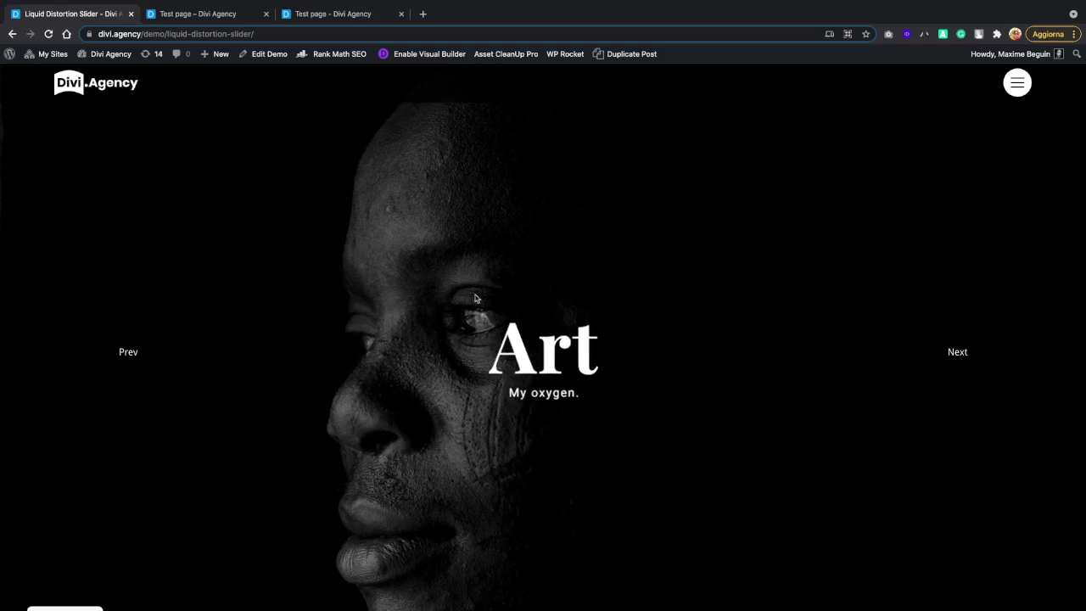
Step: Check the live test page's 'Some Headline' rows, then return to the visual builder view
click(333, 21)
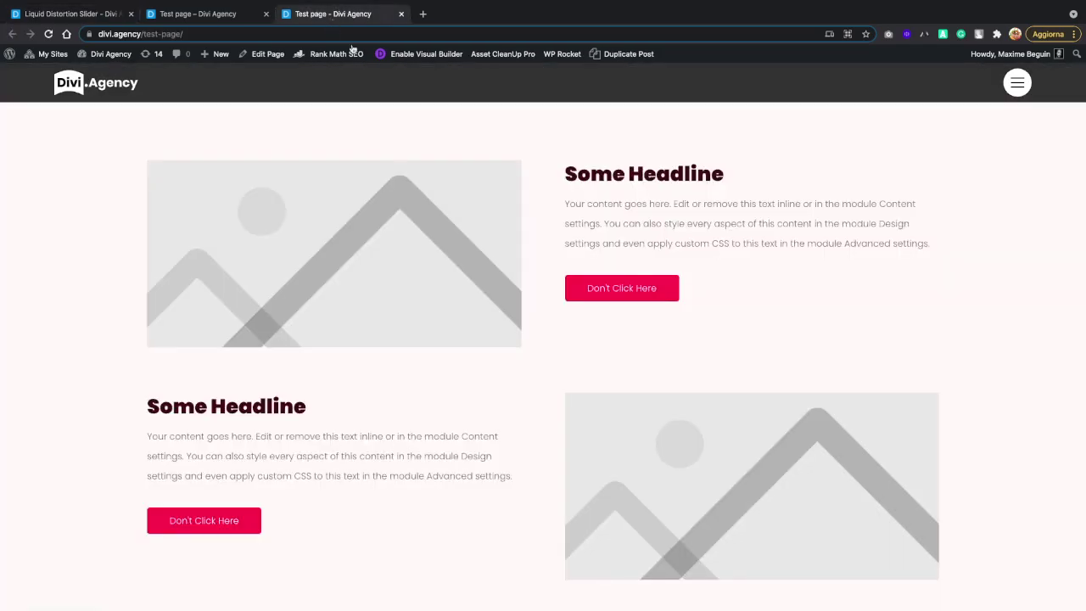
scroll(602, 219, down, 4)
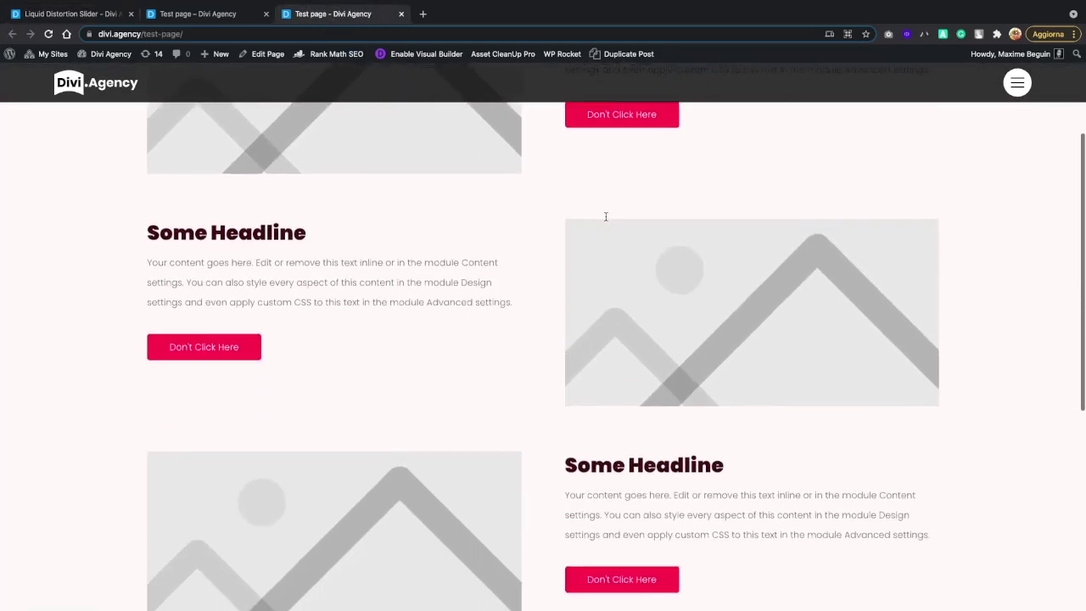
scroll(606, 221, down, 2)
scroll(606, 221, up, 5)
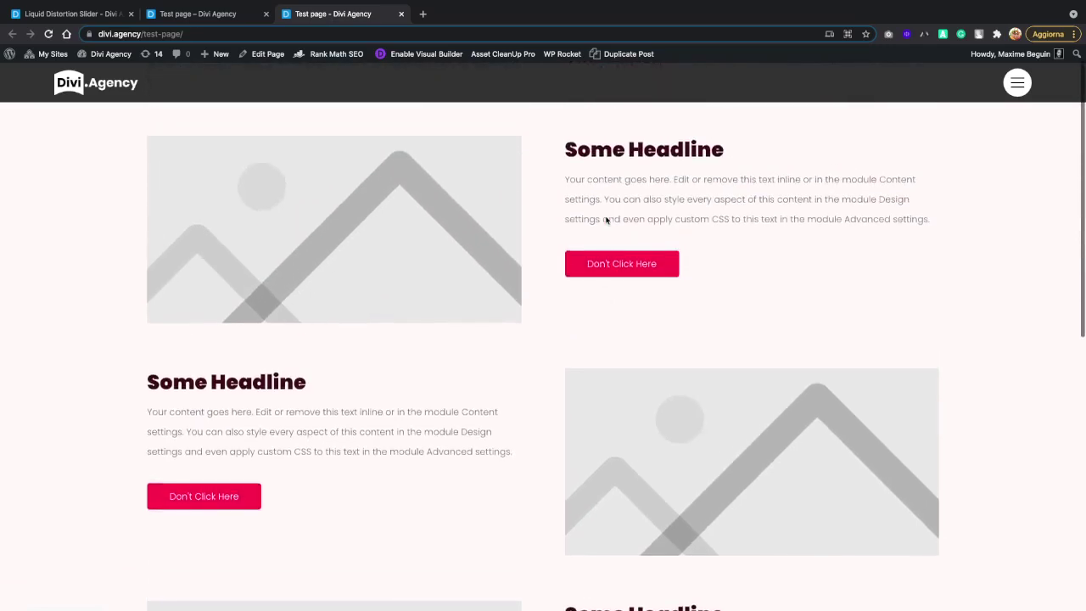
click(232, 14)
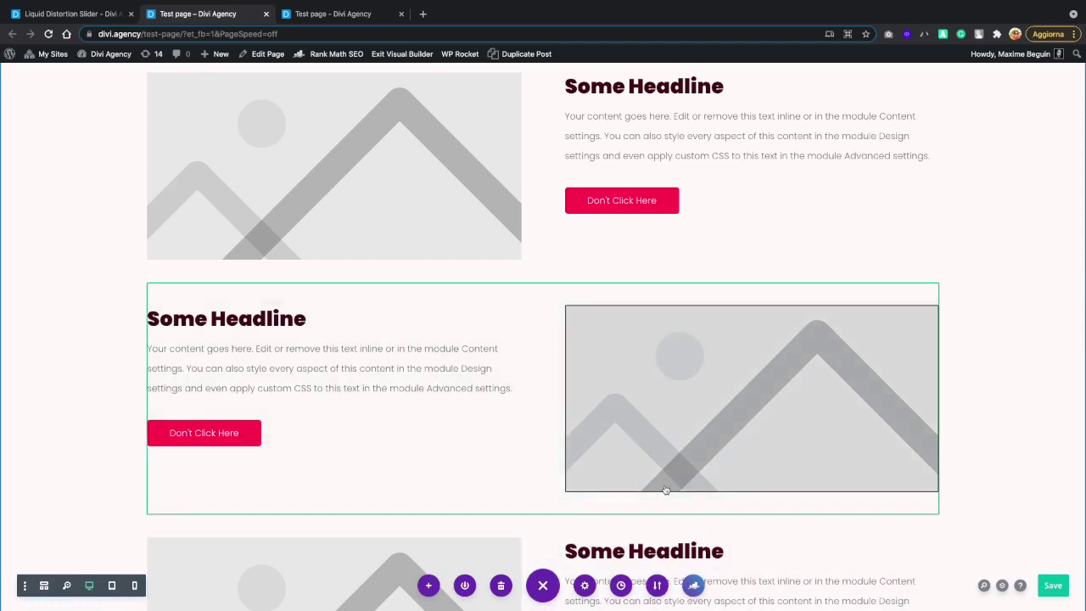
Step: Import Liquid_Distortion_Slider_v1_0_0.json through Portability with Replace existing content unchecked
click(659, 586)
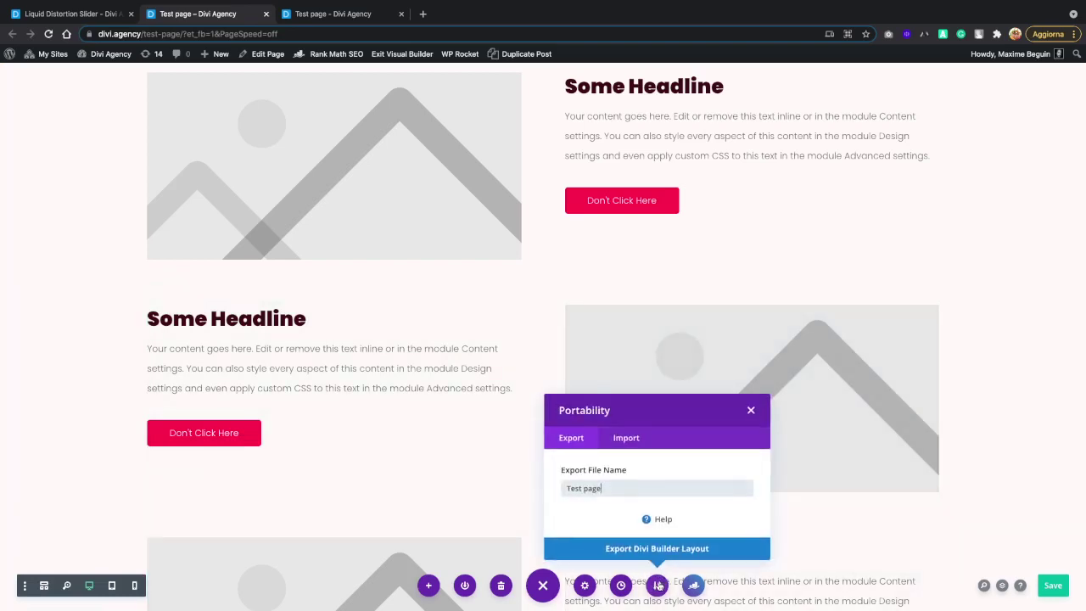
click(619, 438)
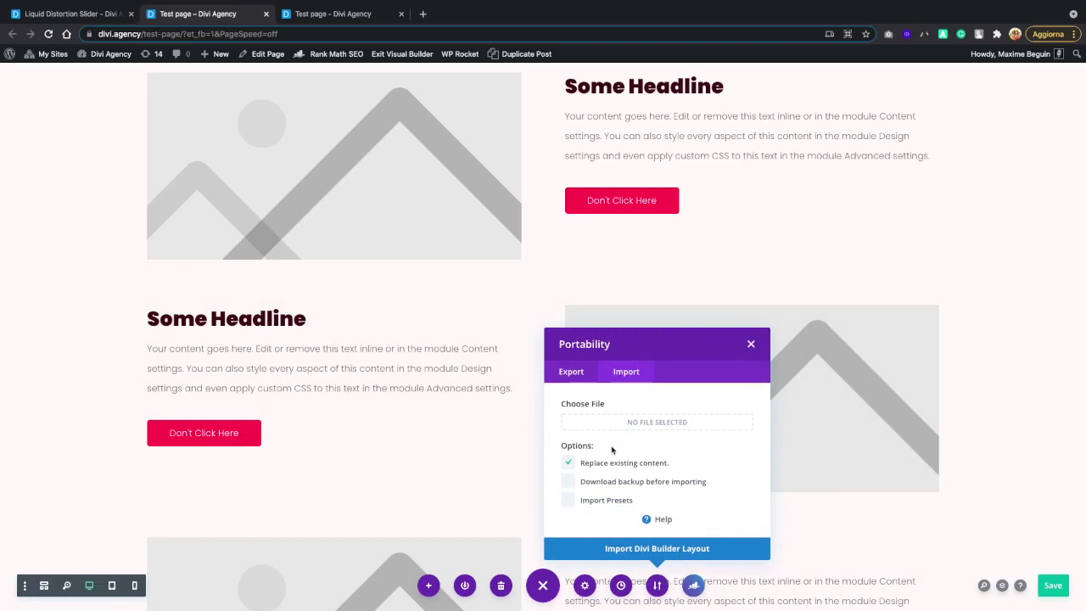
click(569, 465)
drag(8, 475, 623, 437)
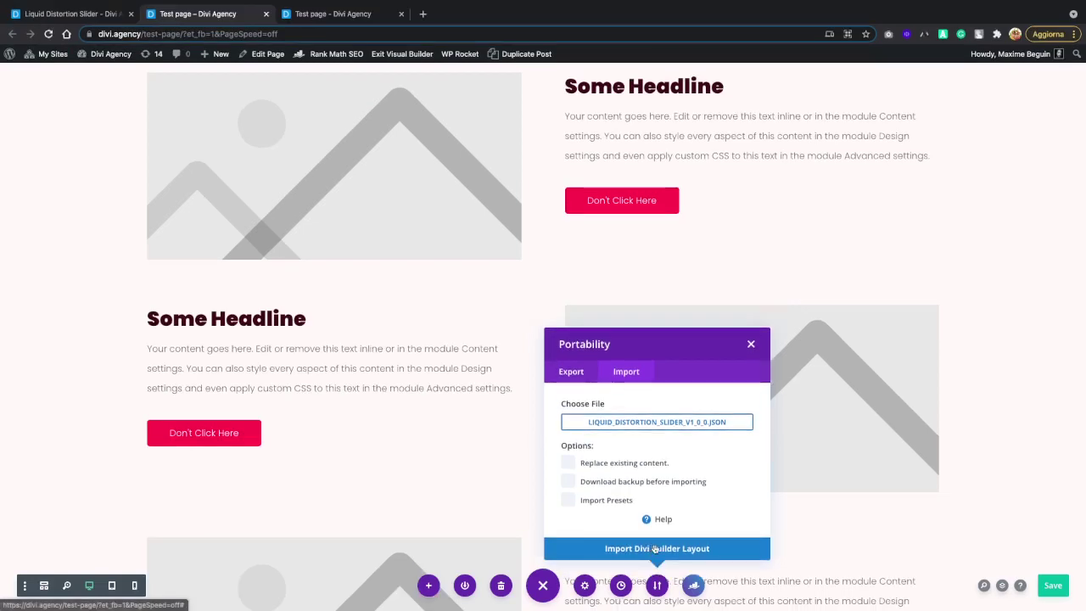
click(654, 550)
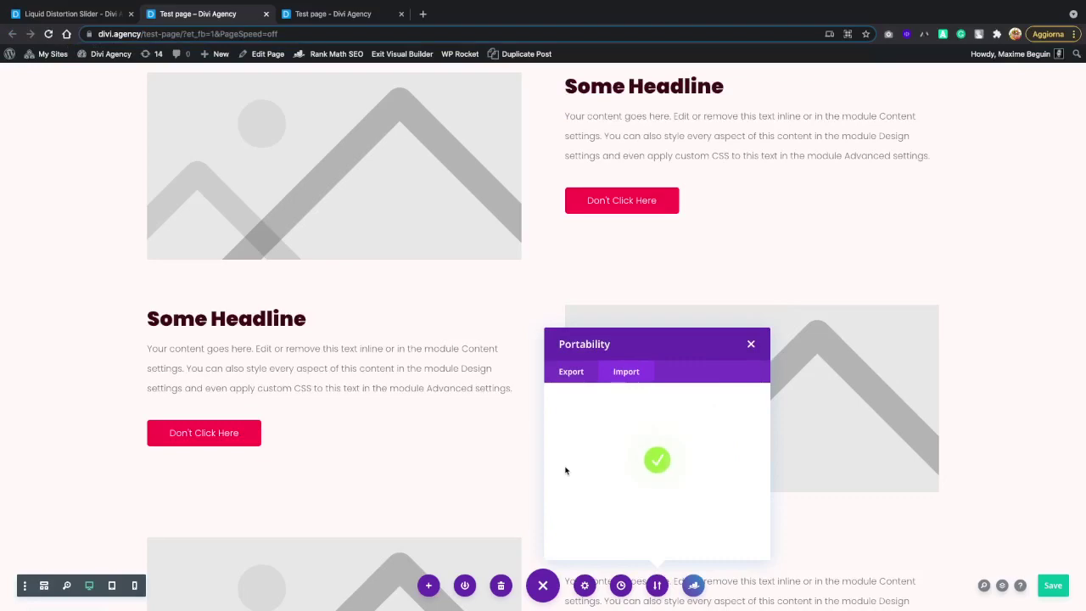
Step: Move the Slider Section above Section in Layers, save the page, and view the live page
scroll(507, 456, down, 10)
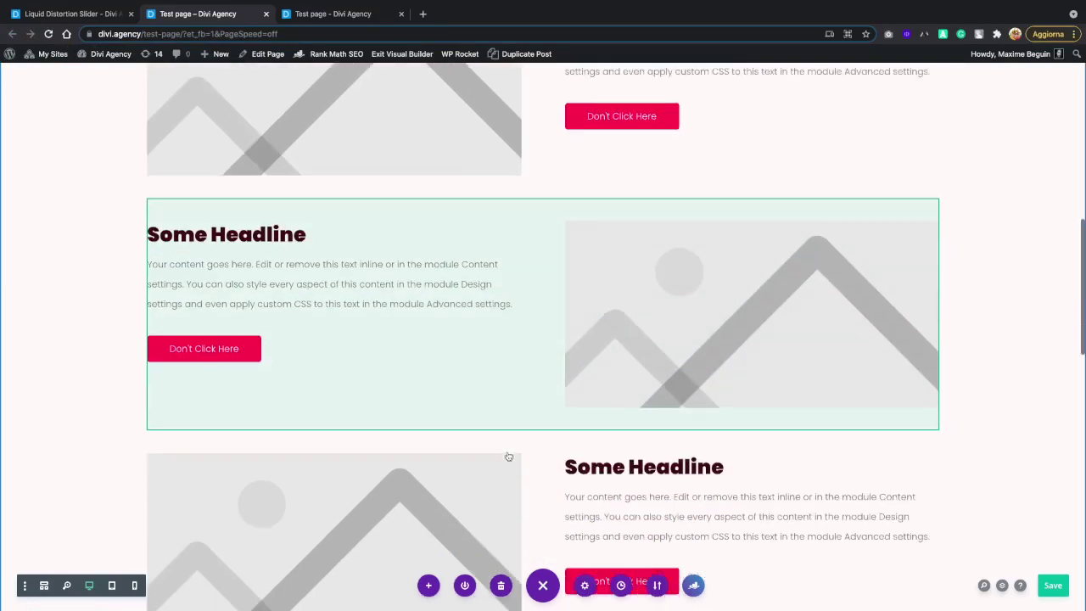
scroll(508, 456, down, 2)
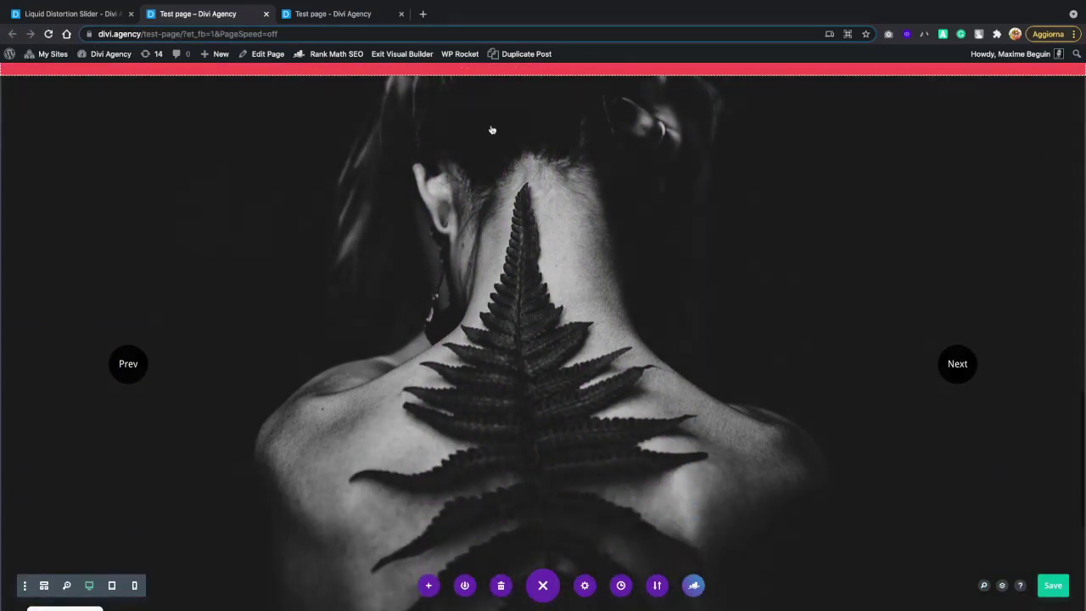
scroll(507, 395, up, 1)
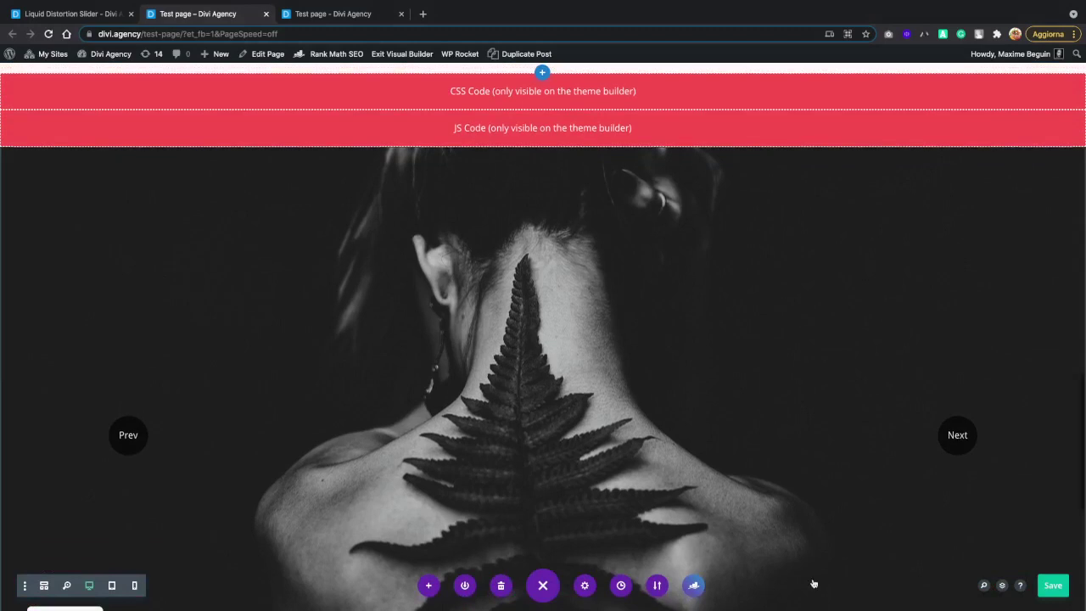
click(1003, 585)
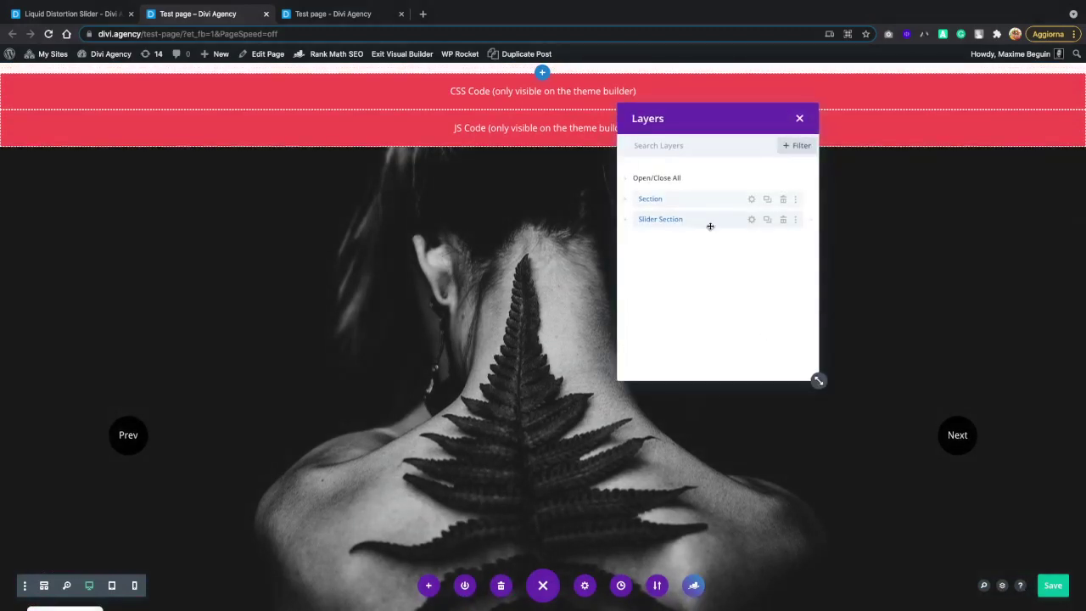
drag(705, 221, 702, 196)
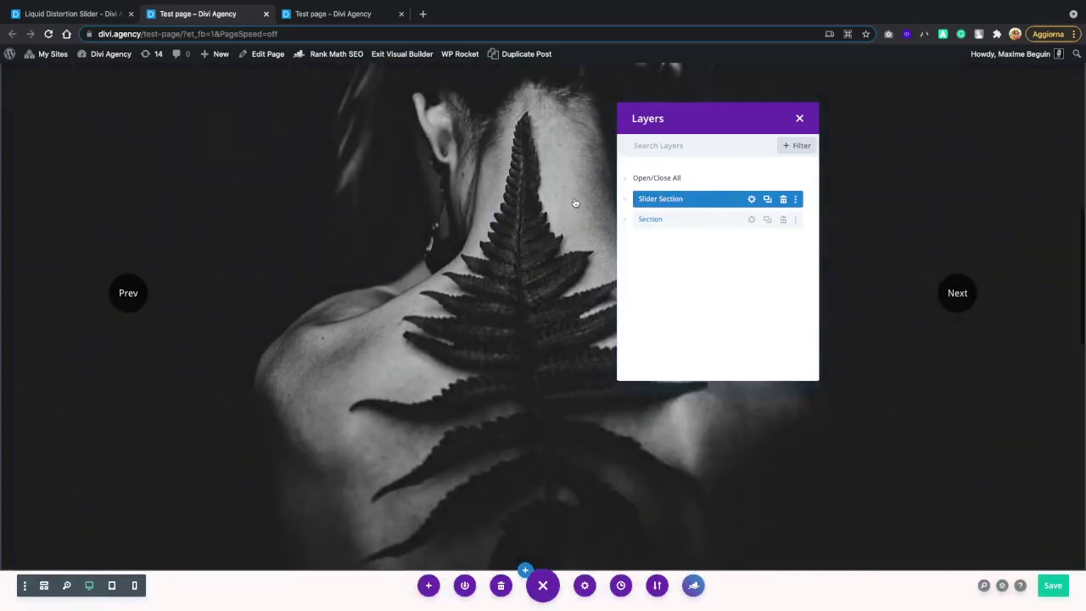
click(1053, 586)
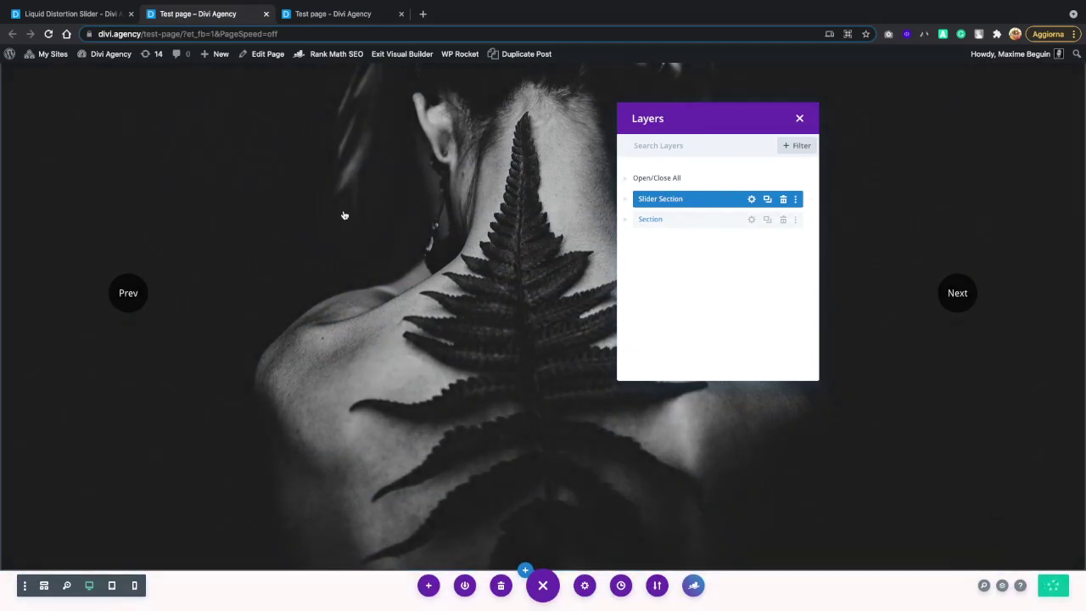
click(321, 14)
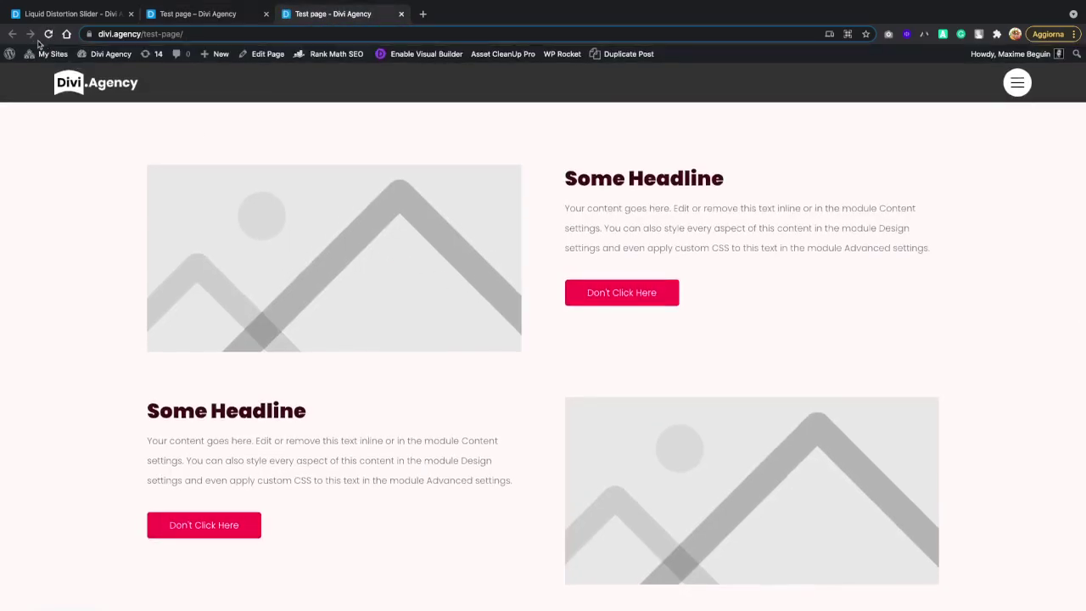
Step: Reload the live page and advance the slider from Passion to Art, then scroll to check it
click(56, 53)
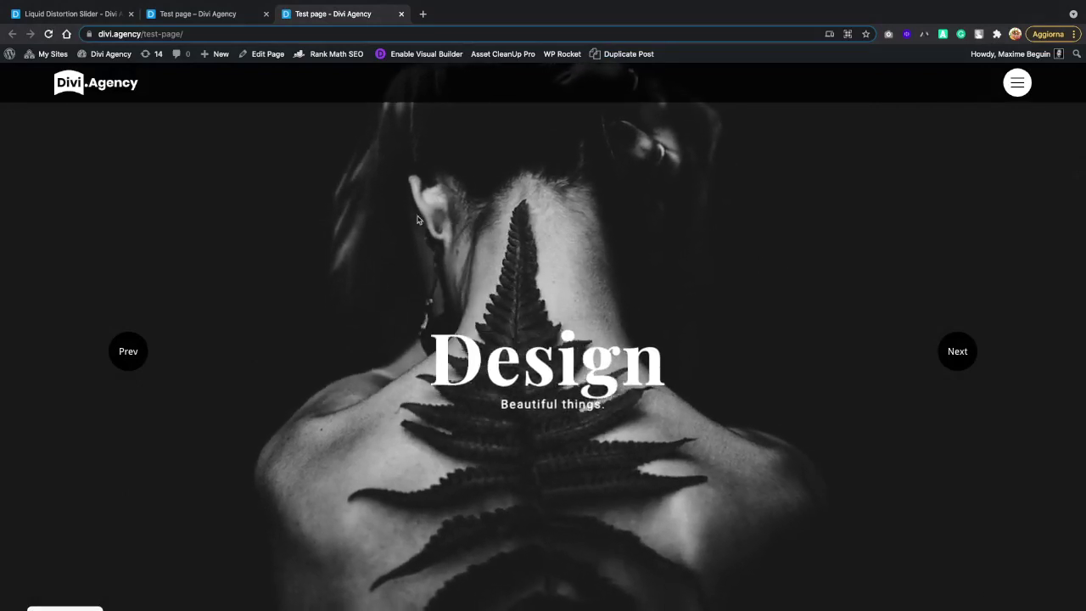
click(955, 351)
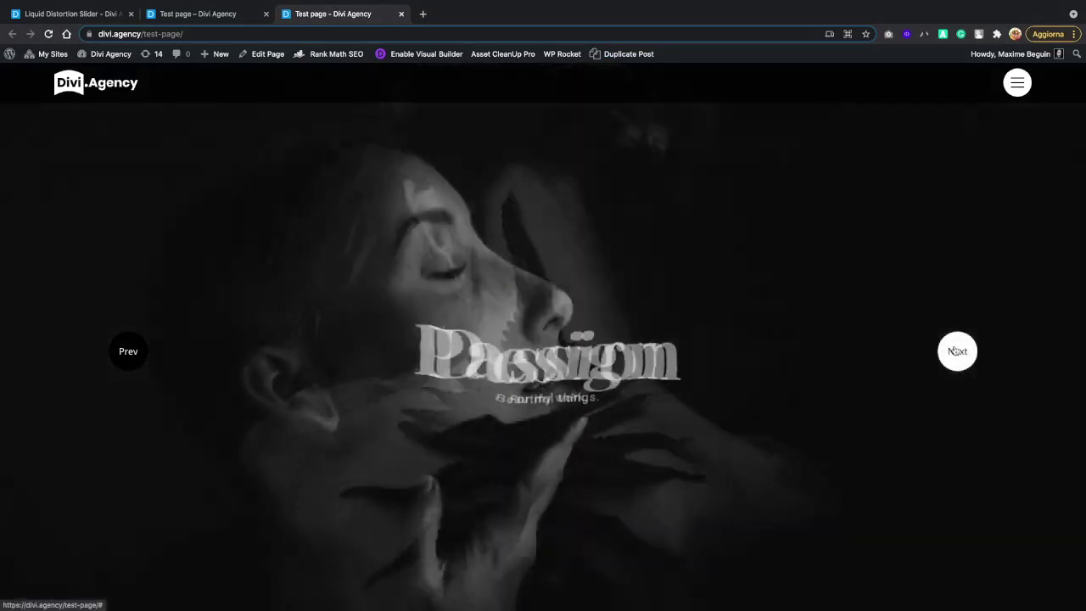
click(956, 351)
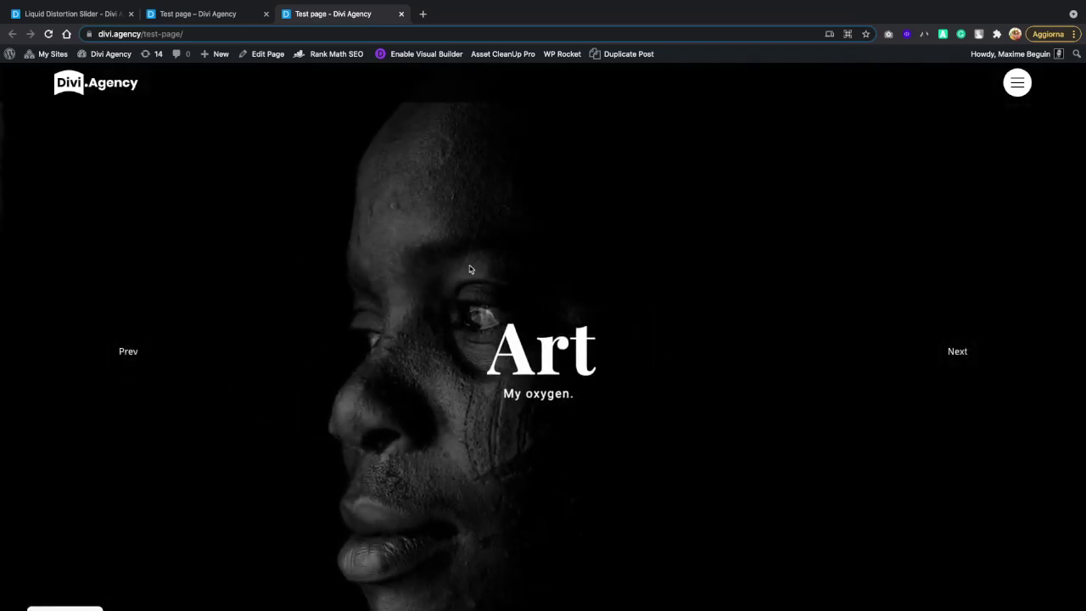
scroll(455, 281, down, 5)
scroll(473, 269, down, 7)
scroll(472, 268, up, 6)
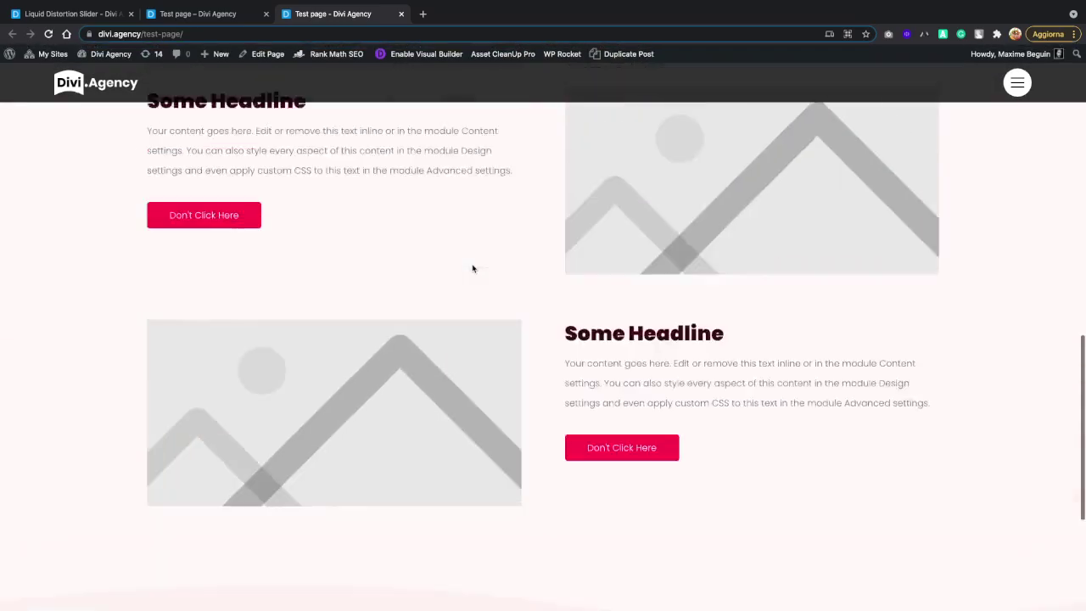
scroll(472, 269, up, 10)
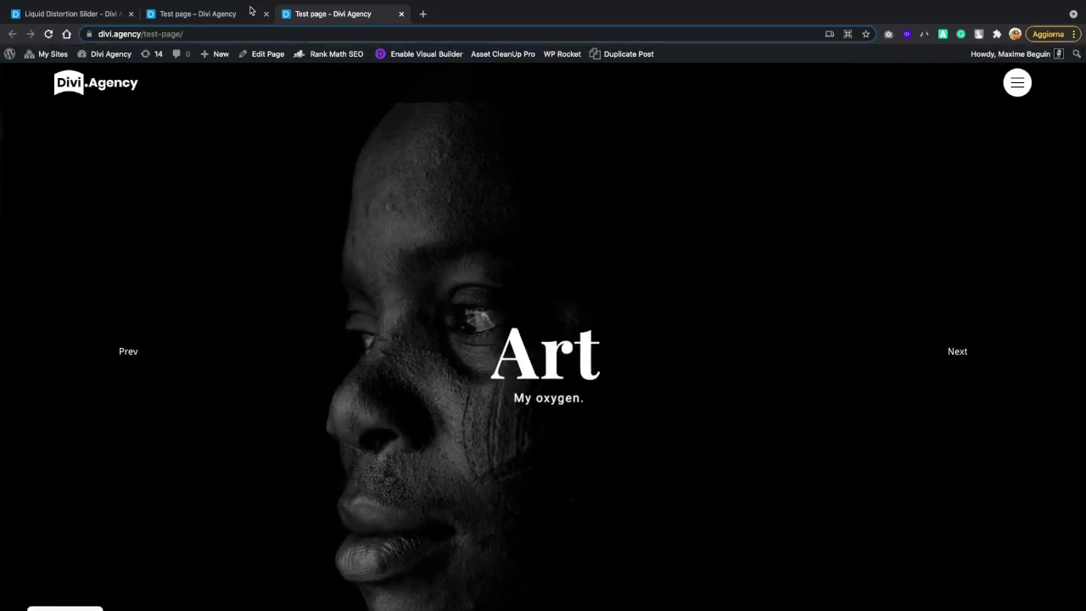
Step: In the builder, expand Slider Section, Row and Column and open the HTML module settings
click(231, 14)
click(626, 199)
click(635, 219)
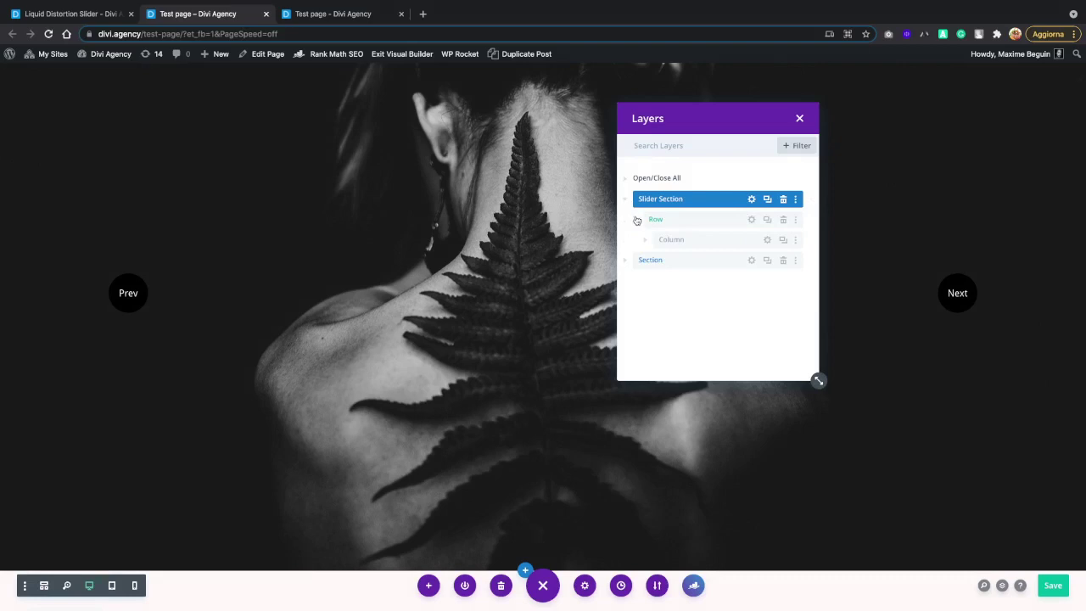
click(646, 241)
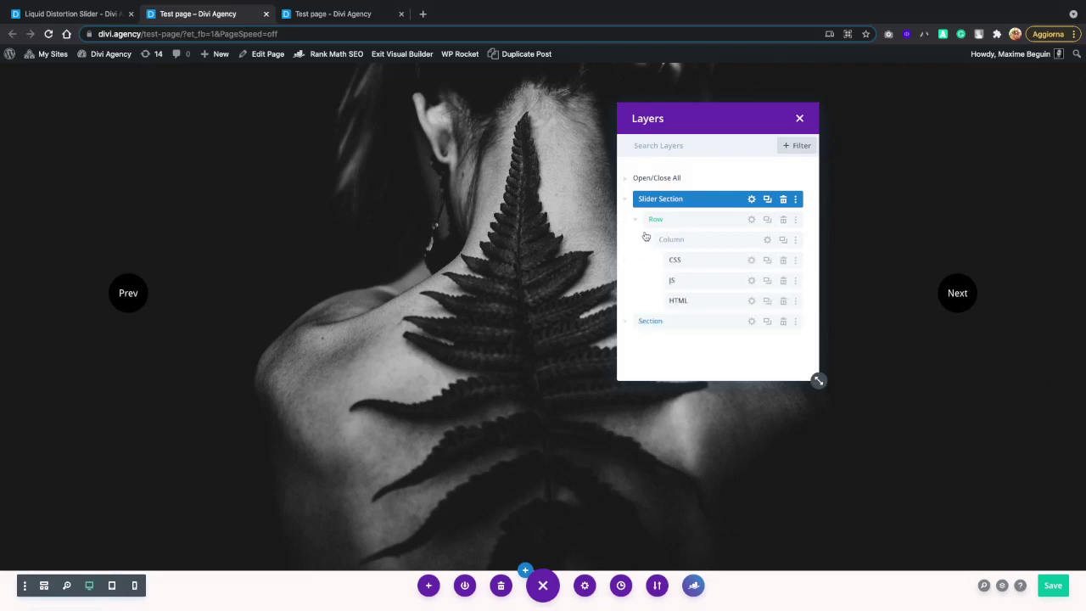
click(751, 301)
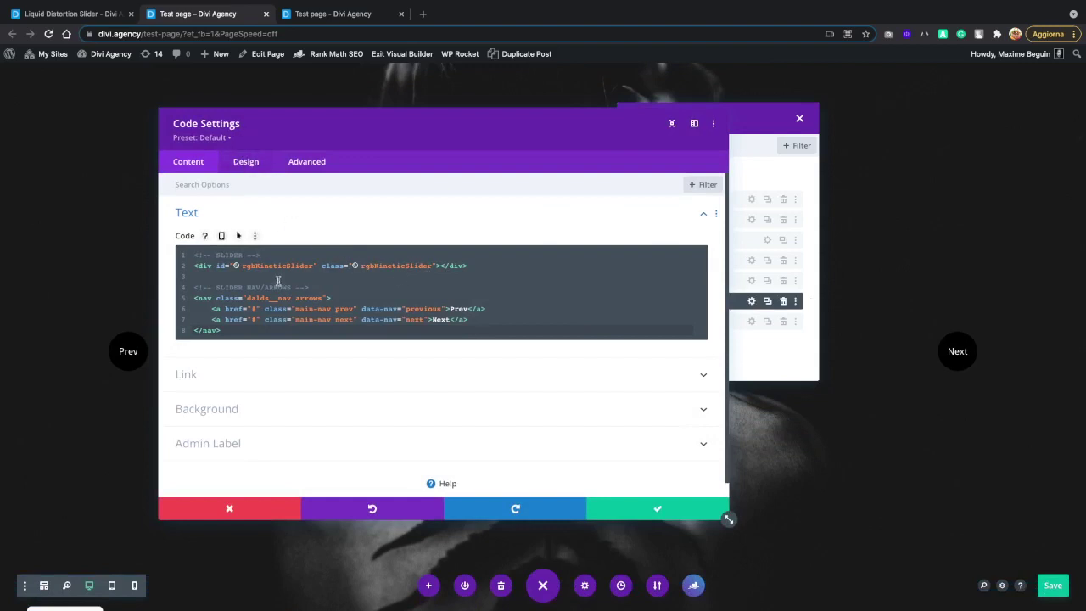
Step: Review the slider div with the rgbKineticSlider id and complete the closing </nav> tag
drag(199, 276, 187, 259)
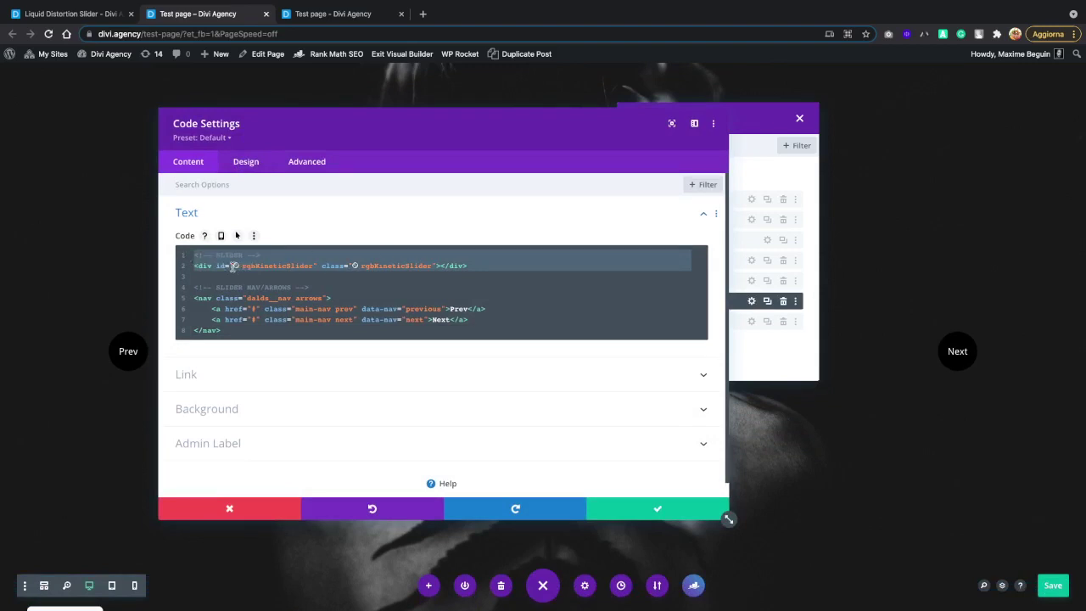
drag(197, 266, 200, 267)
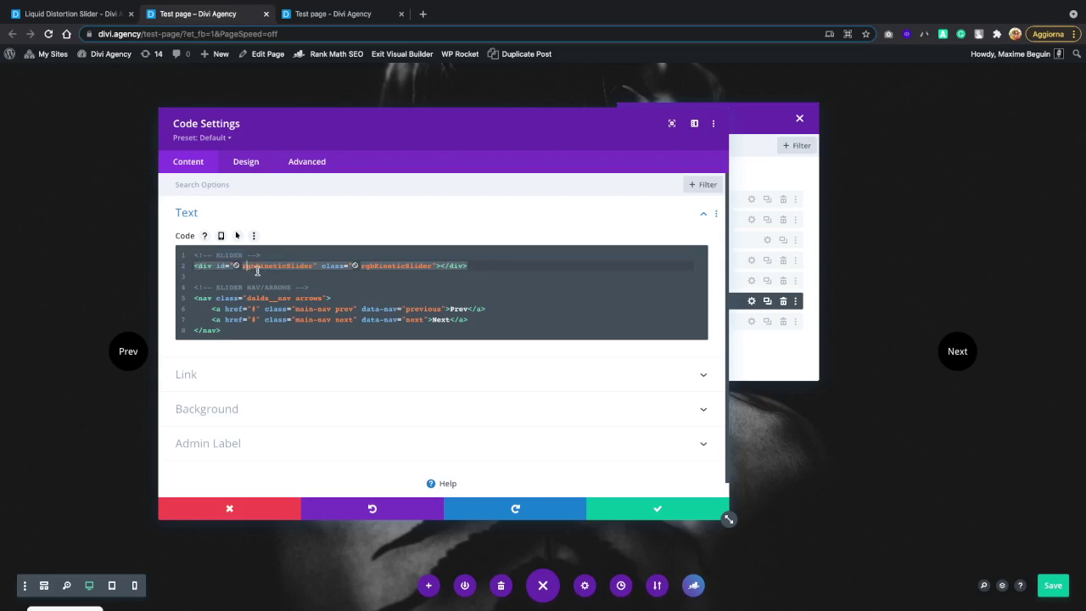
drag(312, 266, 245, 267)
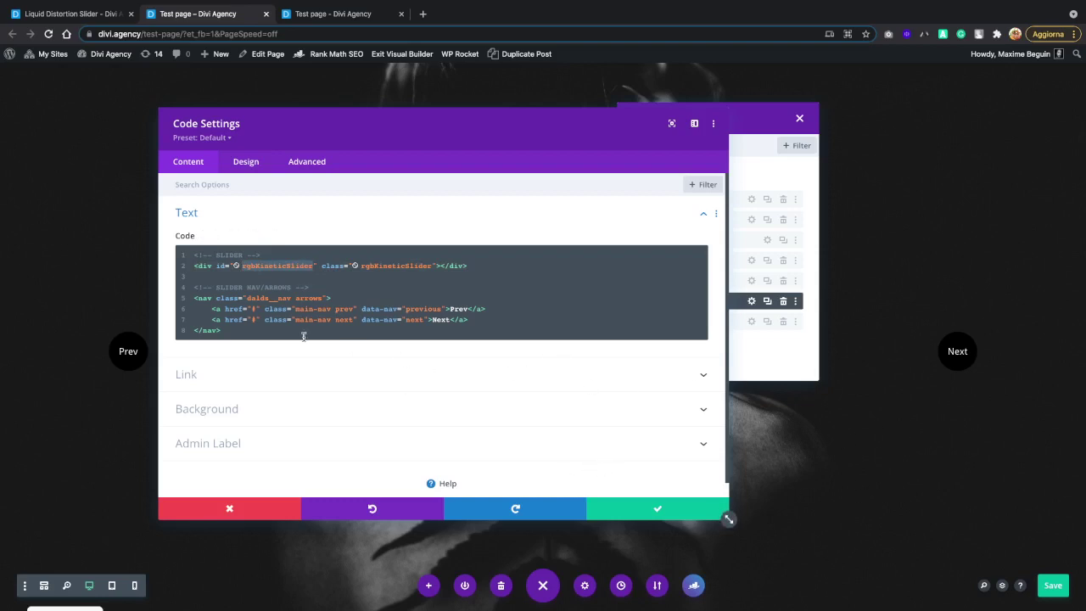
click(231, 331)
text(>)
Step: Review the Prev/Next navigation link lines and save the HTML module settings
drag(228, 319, 187, 284)
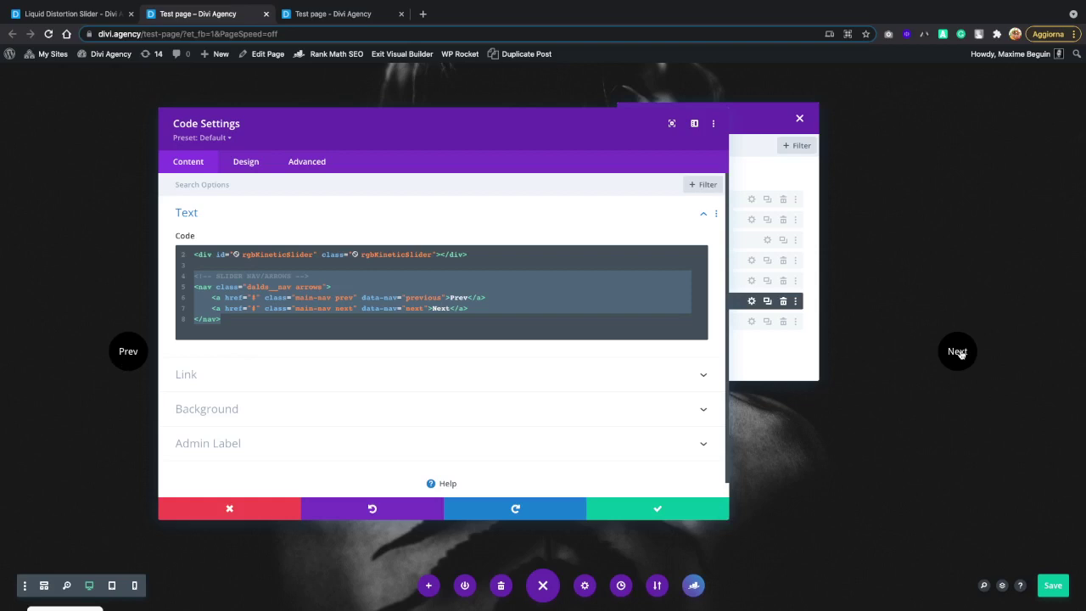
click(271, 320)
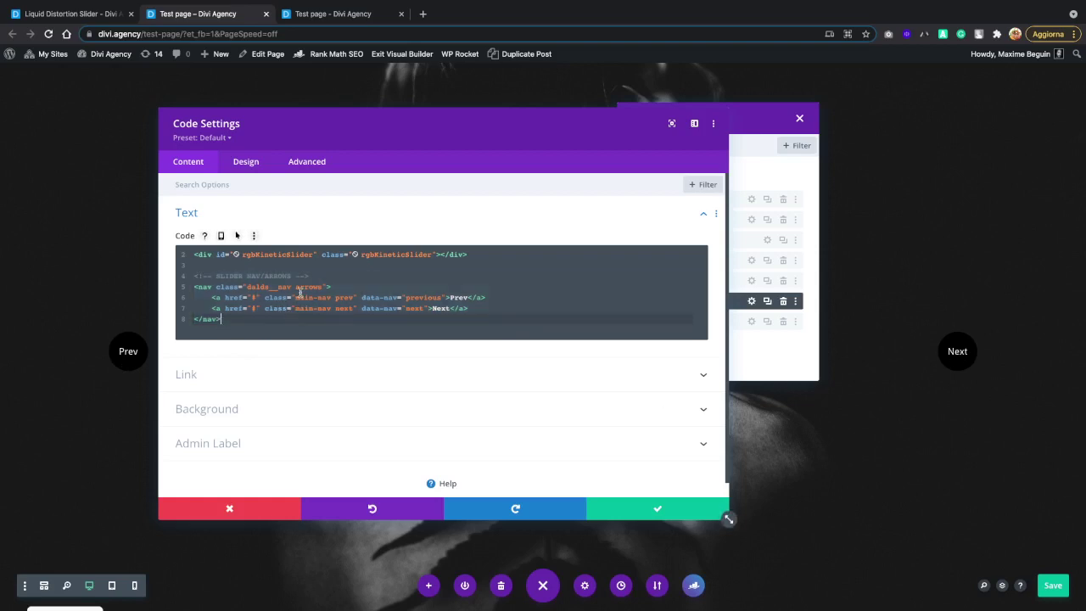
drag(227, 301, 489, 297)
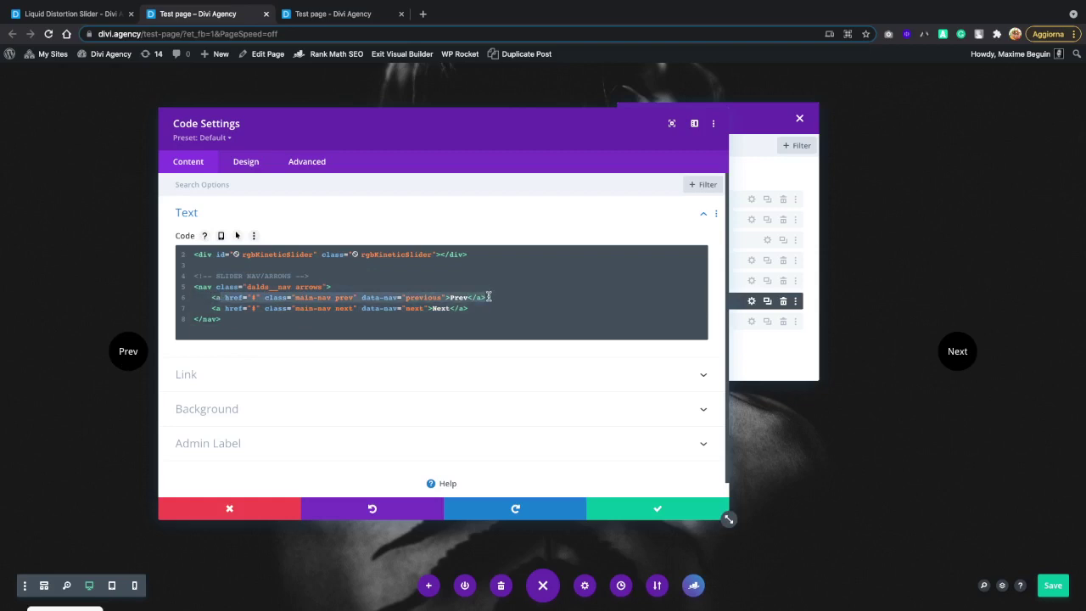
drag(214, 308, 461, 307)
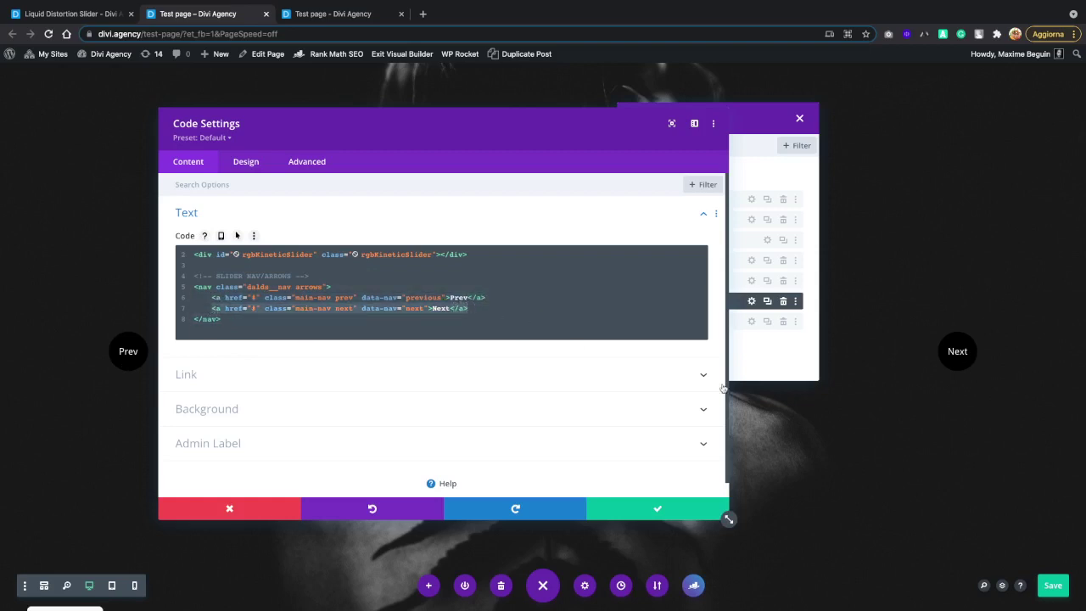
click(678, 509)
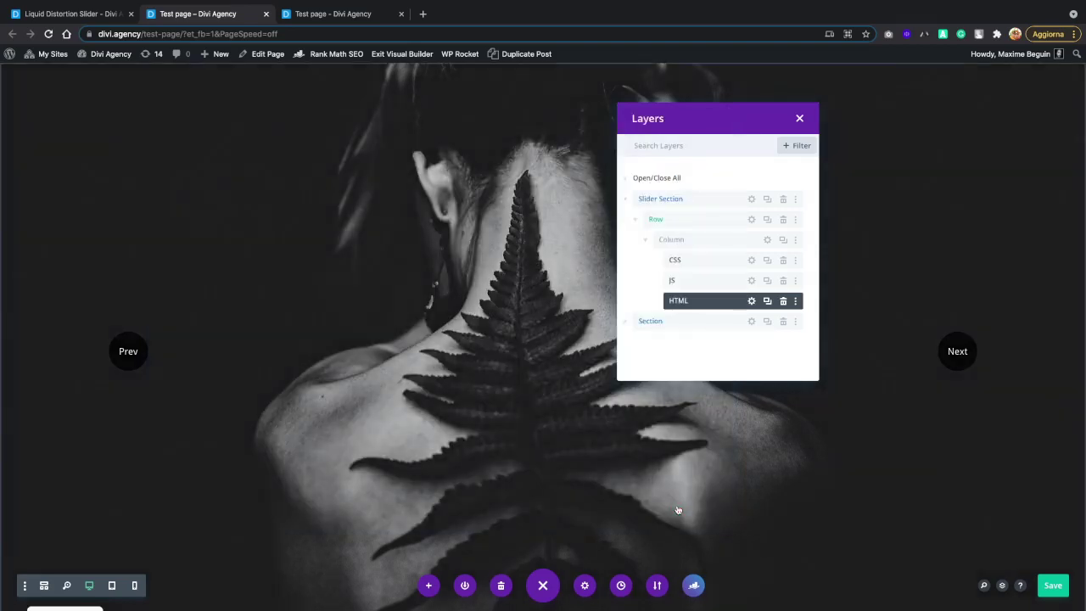
click(752, 282)
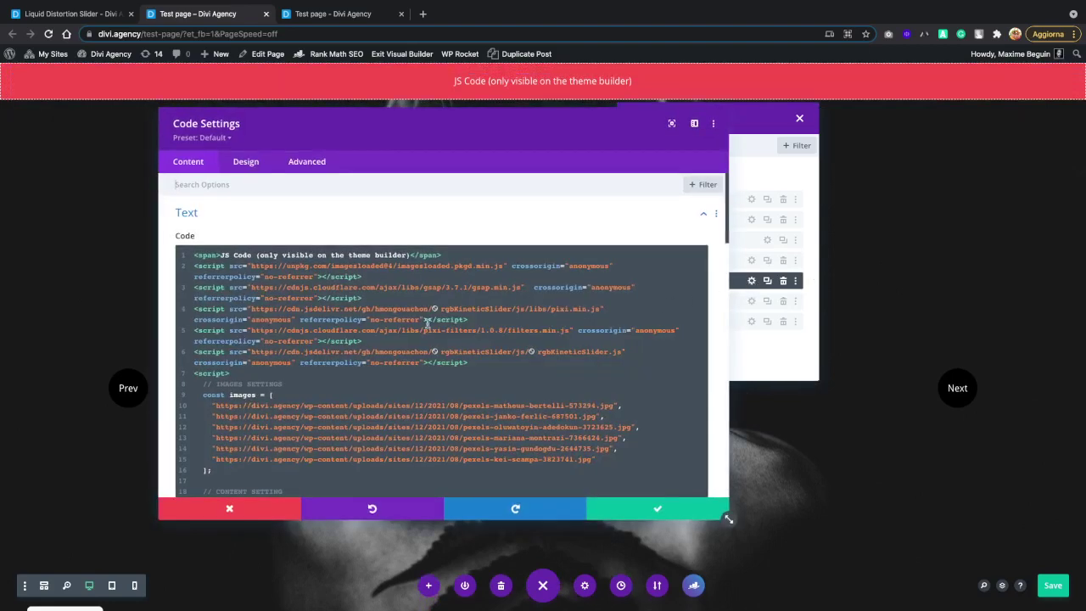
click(241, 374)
drag(229, 373, 189, 268)
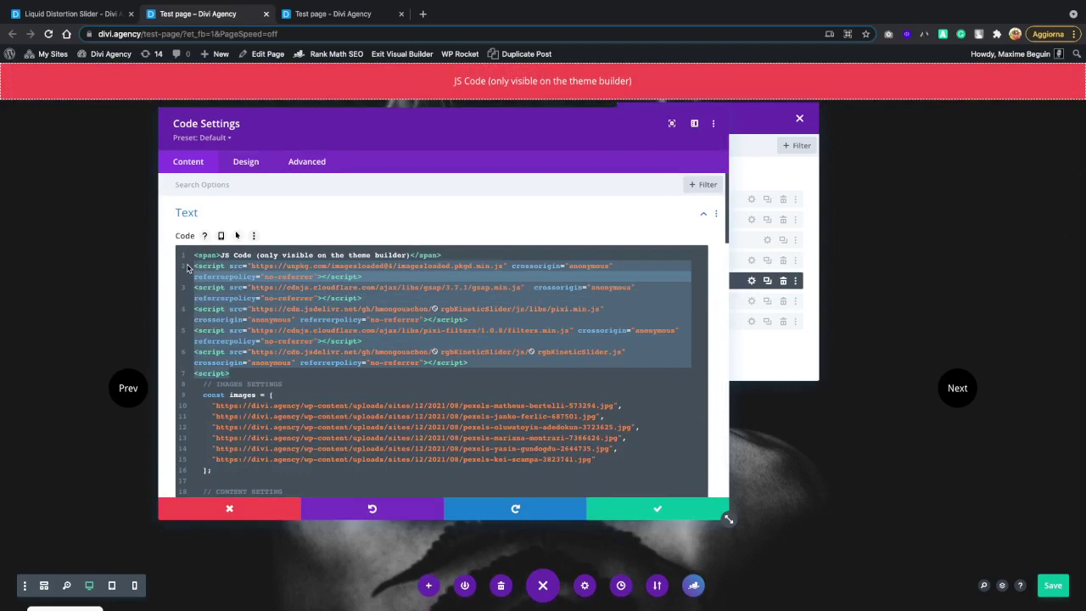
click(433, 267)
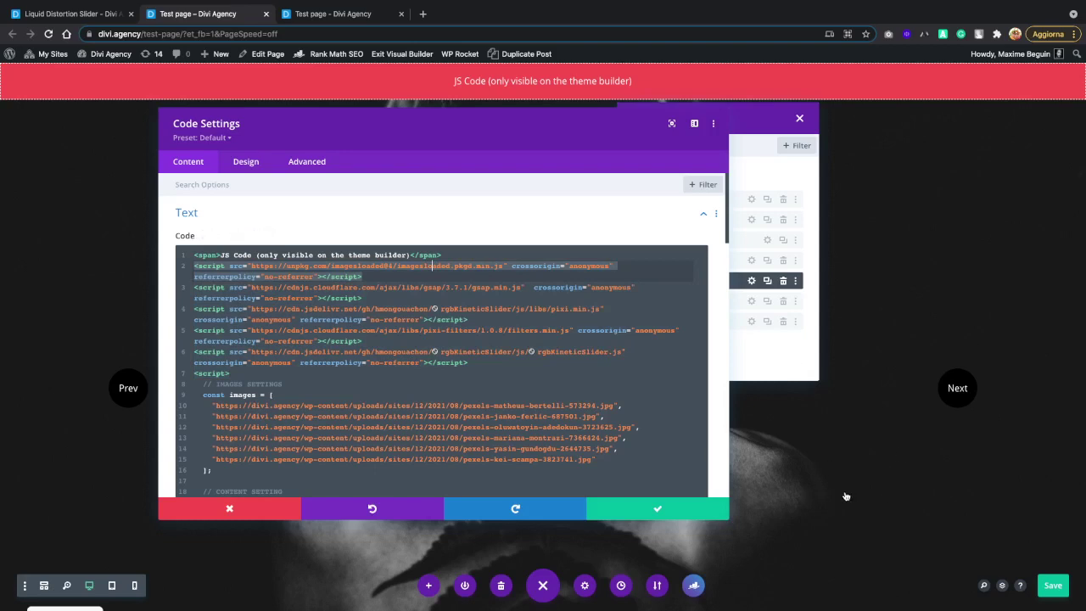
click(480, 288)
click(558, 311)
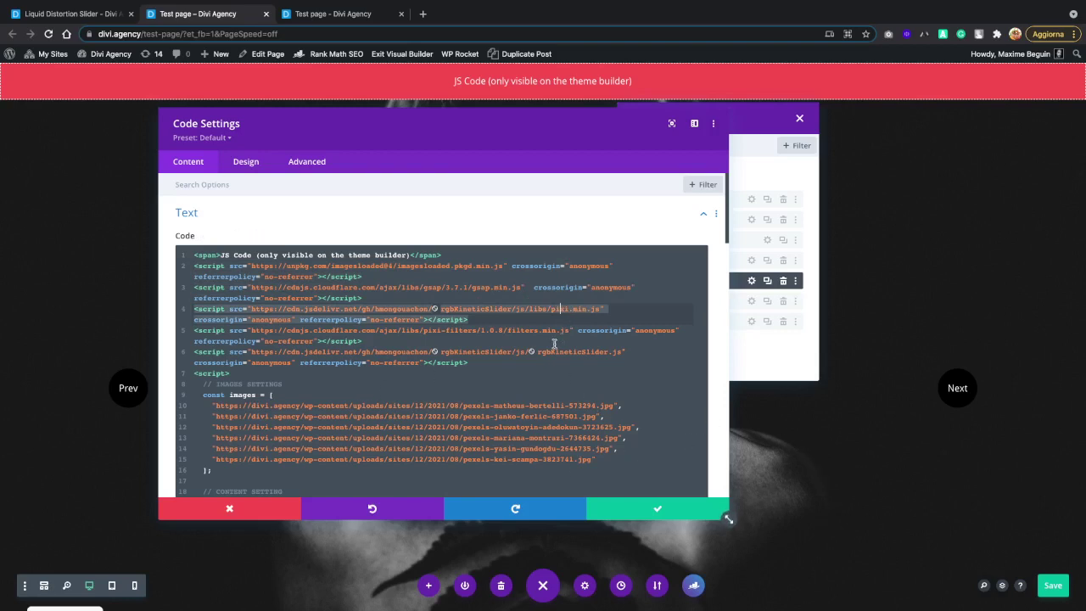
drag(508, 330, 608, 352)
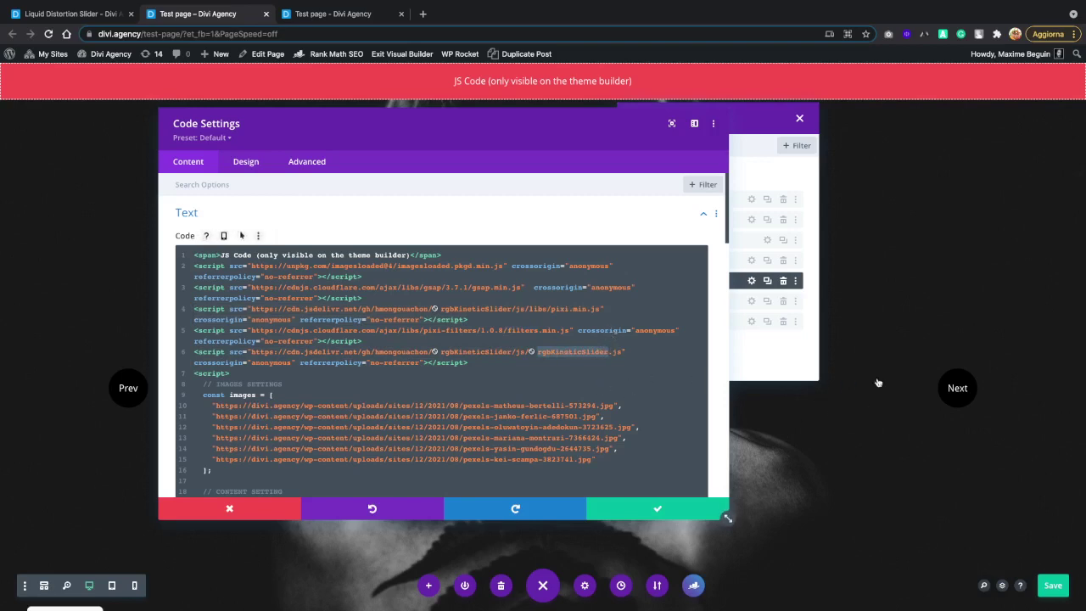
scroll(399, 346, down, 2)
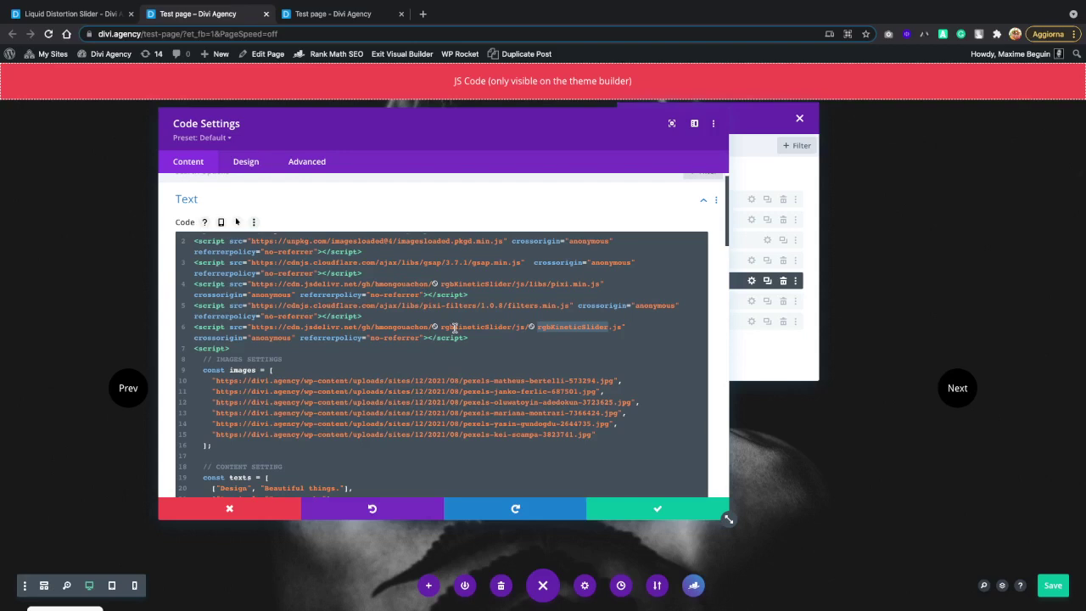
click(653, 512)
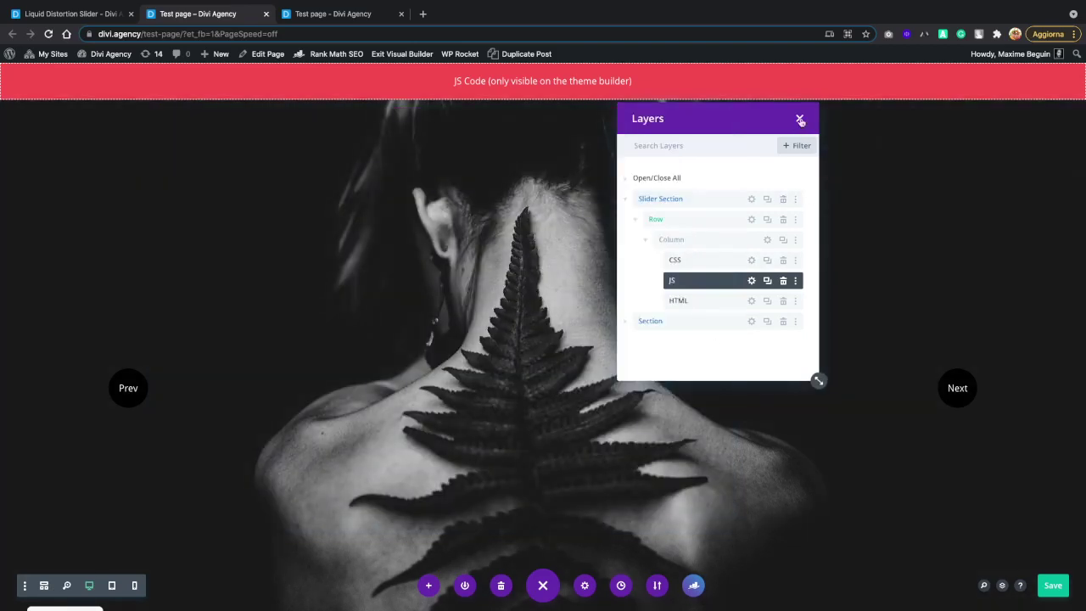
Step: Inspect the slider's HTML code inline on the canvas, then bring the Layers panel back
click(800, 118)
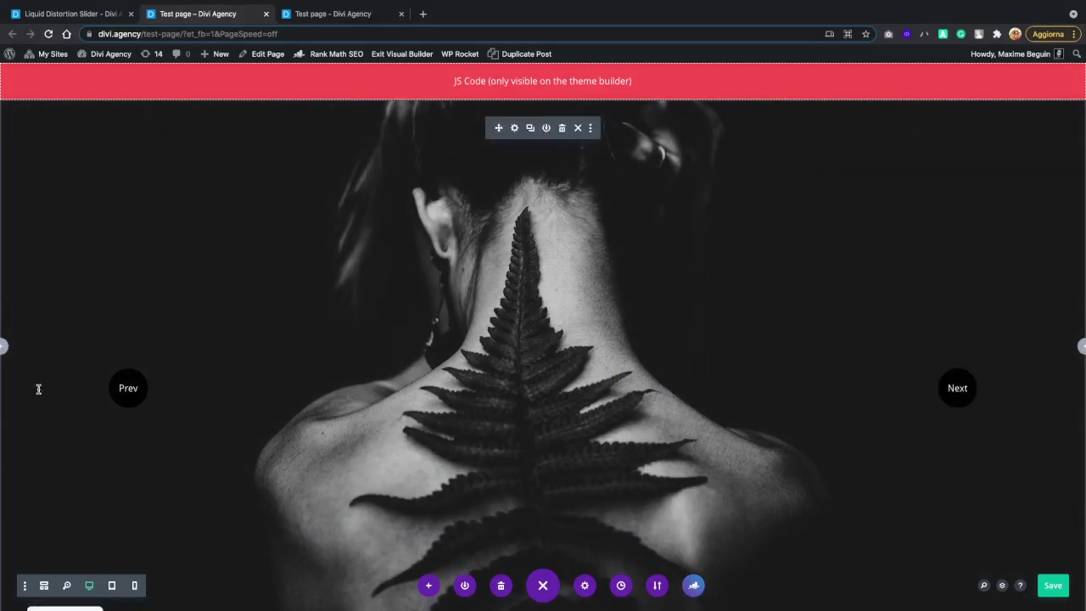
click(143, 397)
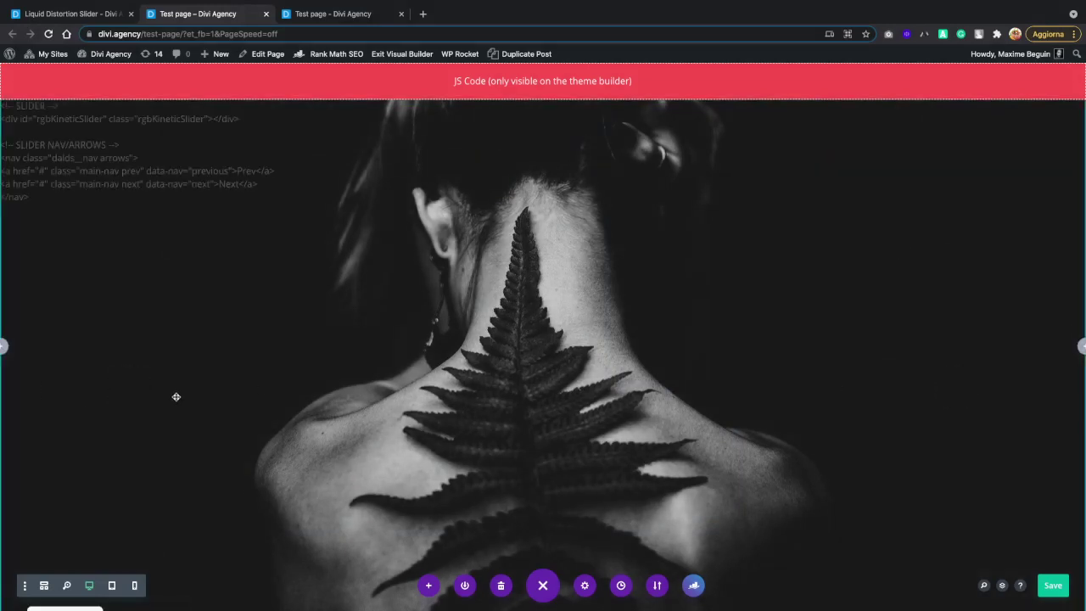
click(302, 206)
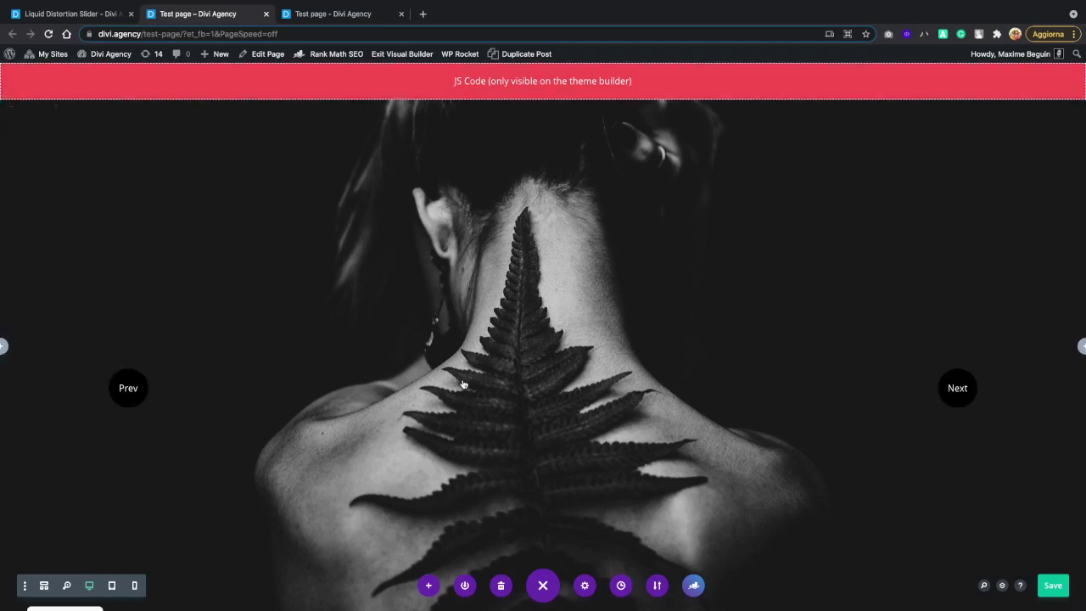
scroll(461, 381, down, 3)
scroll(434, 382, up, 2)
scroll(432, 381, up, 2)
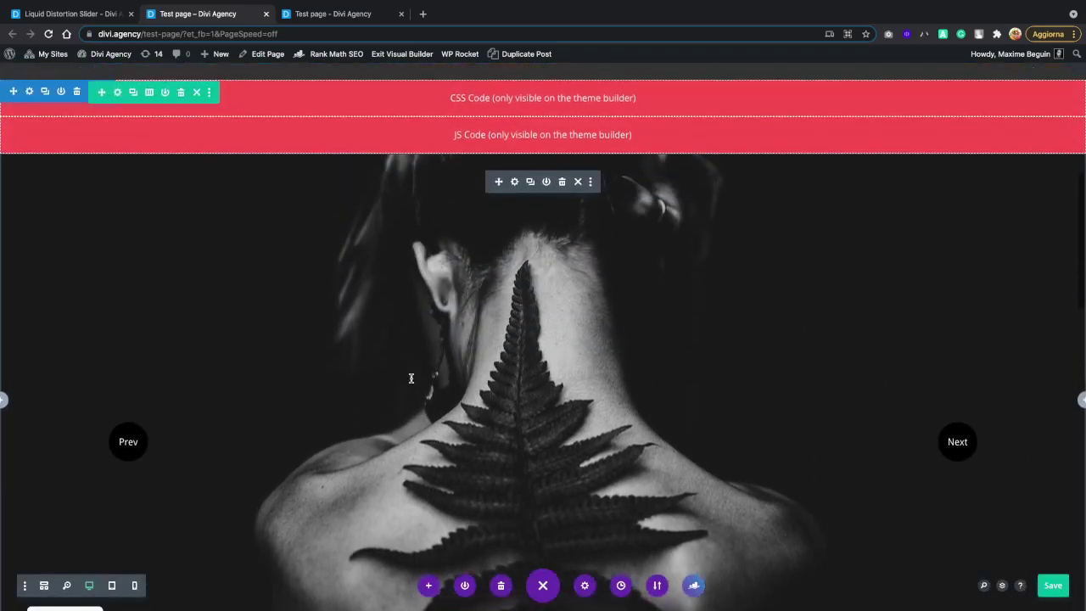
scroll(407, 381, down, 1)
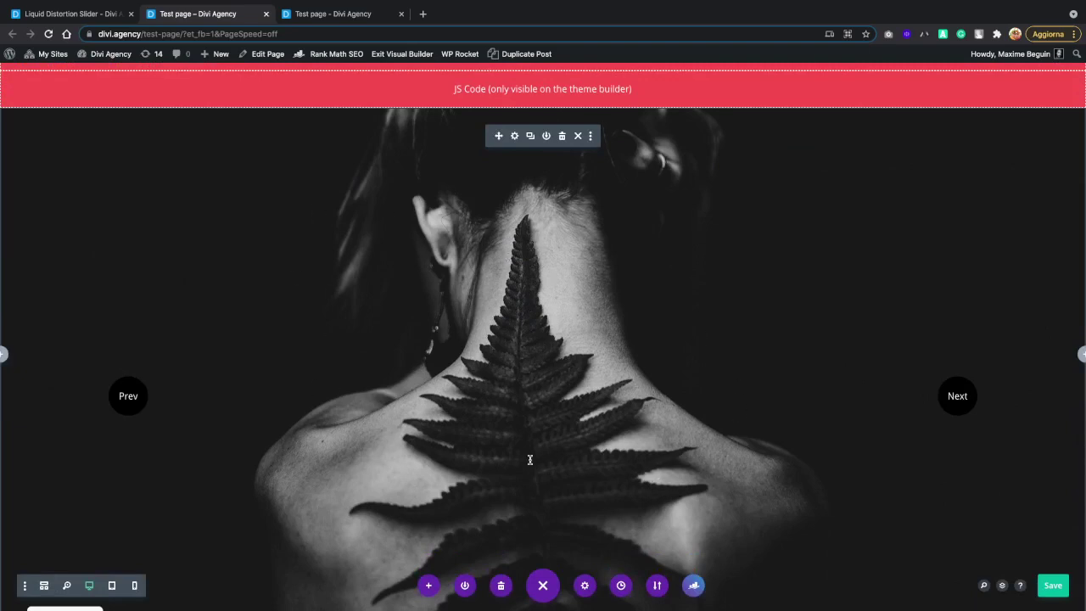
scroll(617, 392, down, 2)
scroll(616, 388, up, 1)
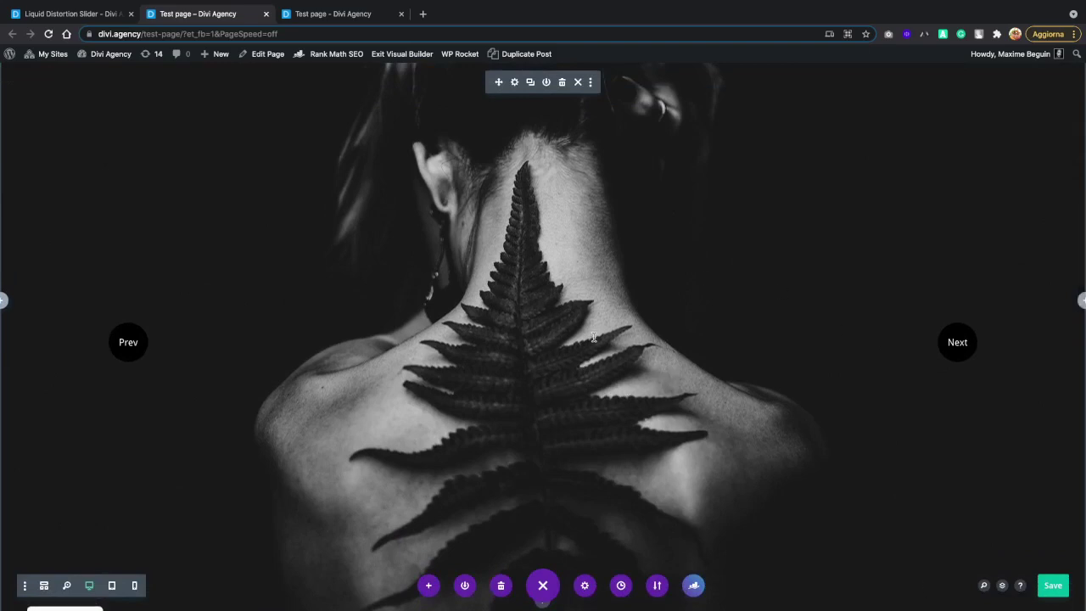
scroll(590, 331, up, 1)
scroll(599, 174, down, 1)
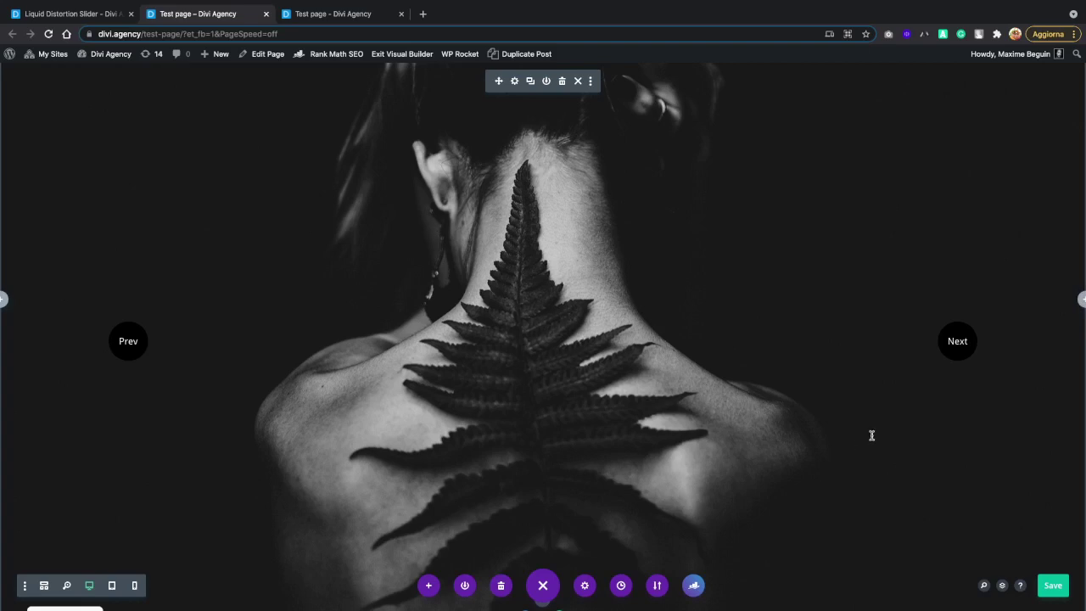
click(1002, 586)
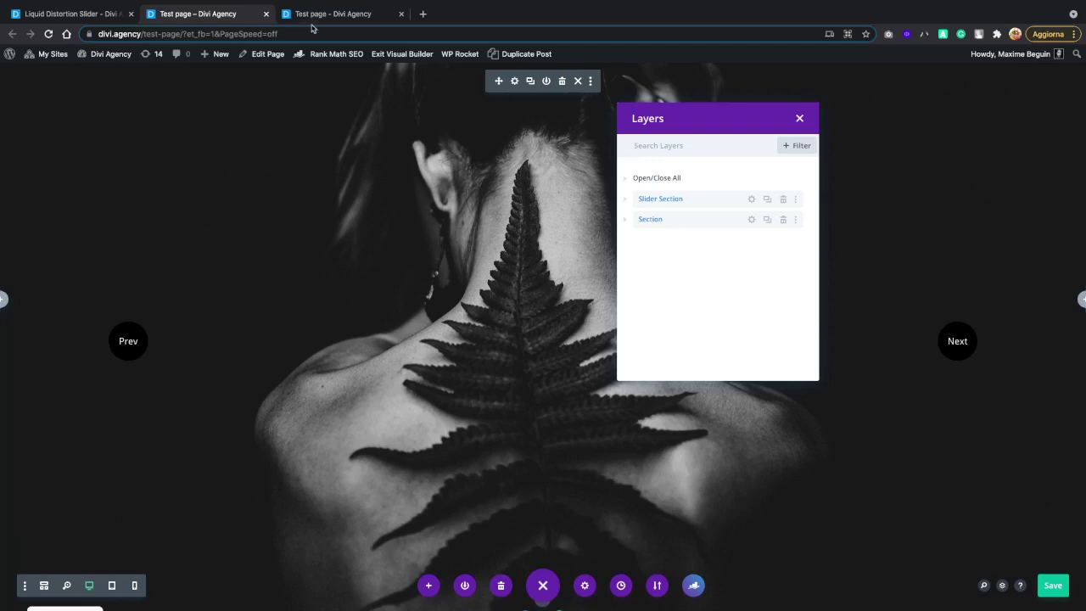
Step: Compare the original Liquid Distortion Slider demo with the live test page, then return to the builder
click(64, 14)
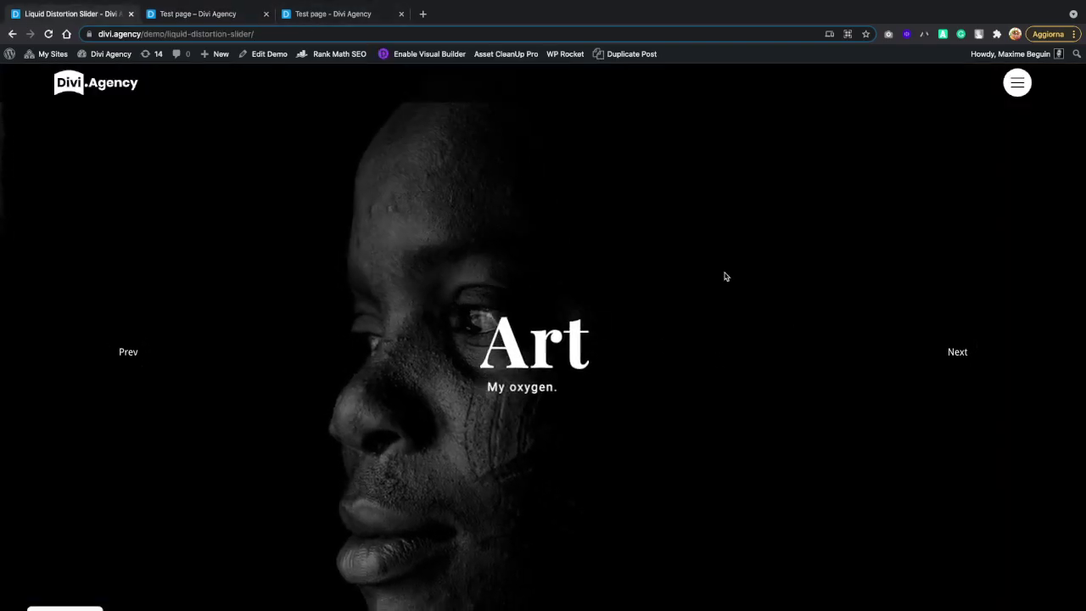
key(super+3)
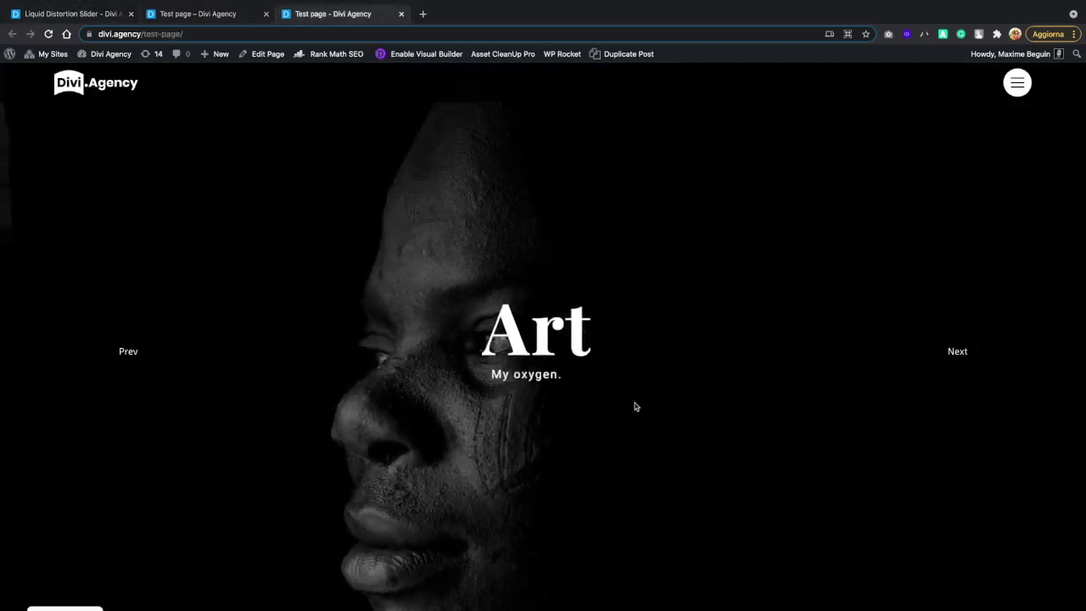
click(222, 15)
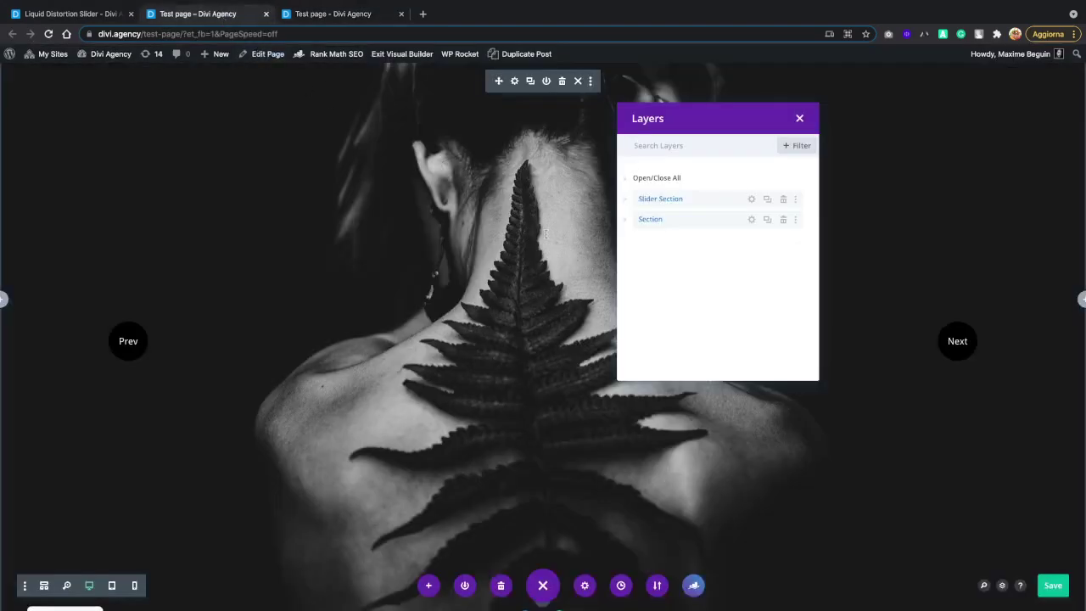
Step: Expand Slider Section, Row and Column in Layers and select the JS module
click(629, 200)
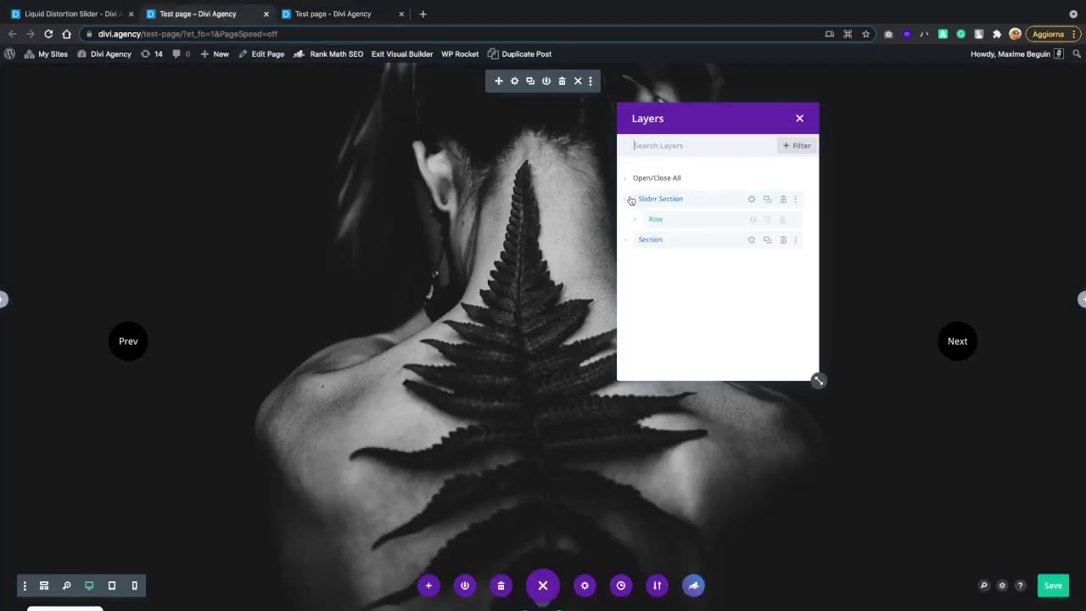
click(635, 220)
click(645, 241)
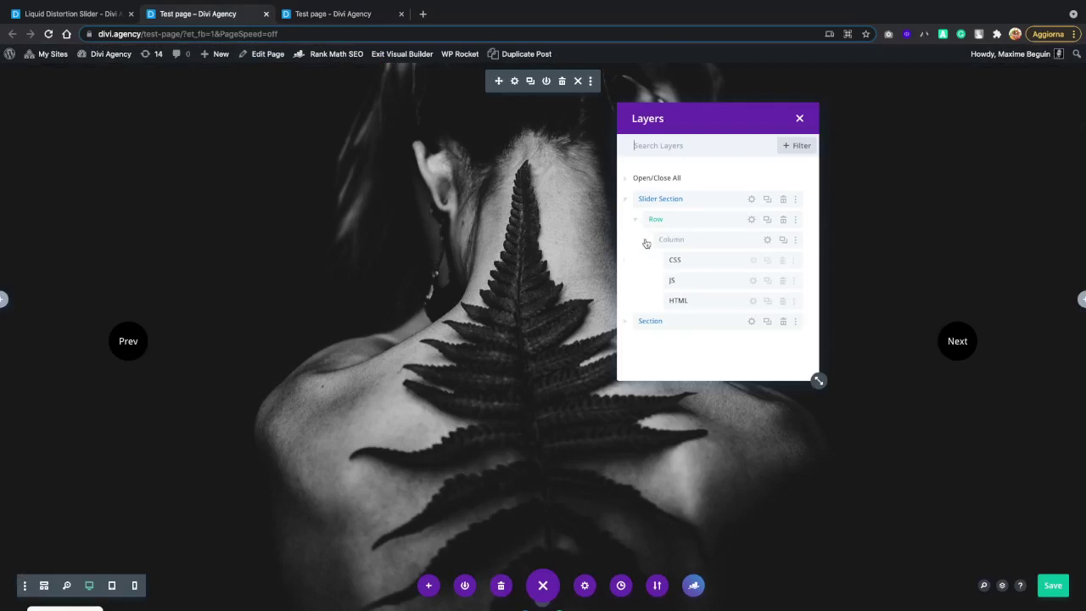
click(740, 281)
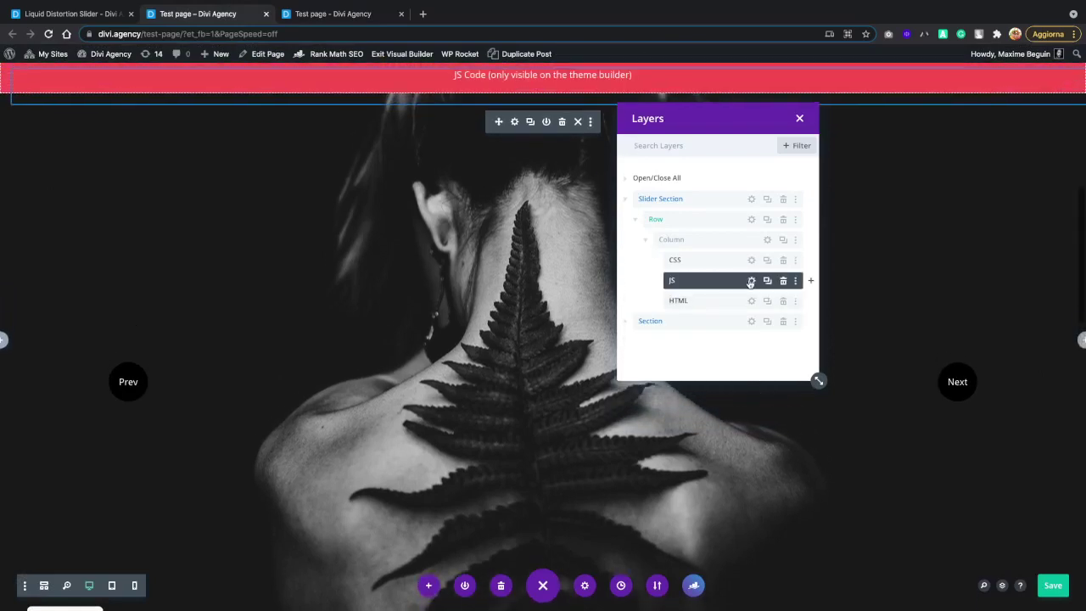
Step: Open the JS module's code settings and review its five external script includes
click(751, 280)
scroll(429, 356, down, 1)
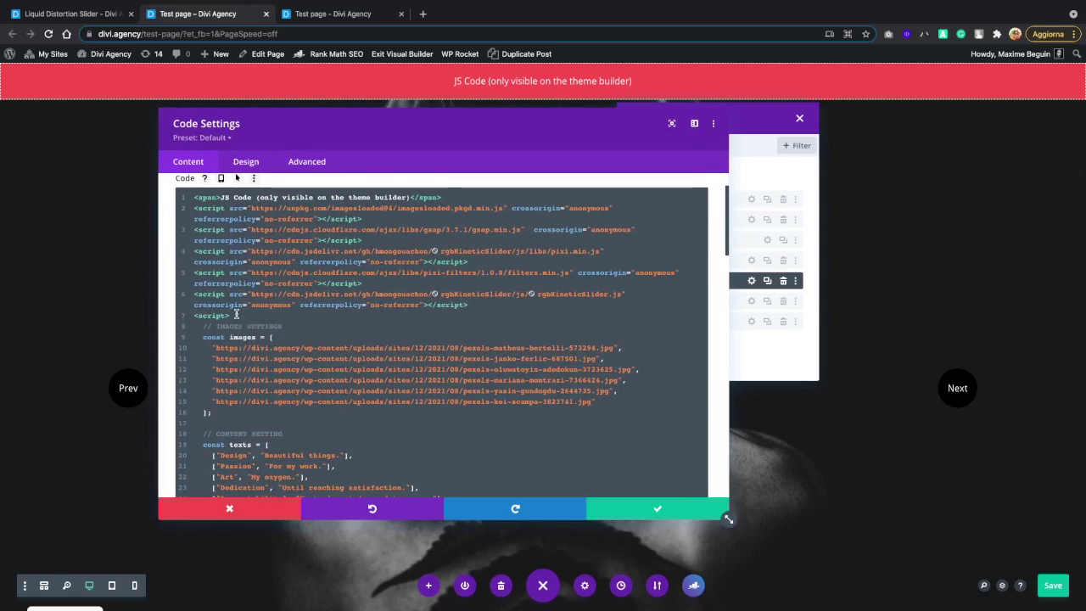
drag(193, 316, 192, 209)
scroll(259, 268, down, 3)
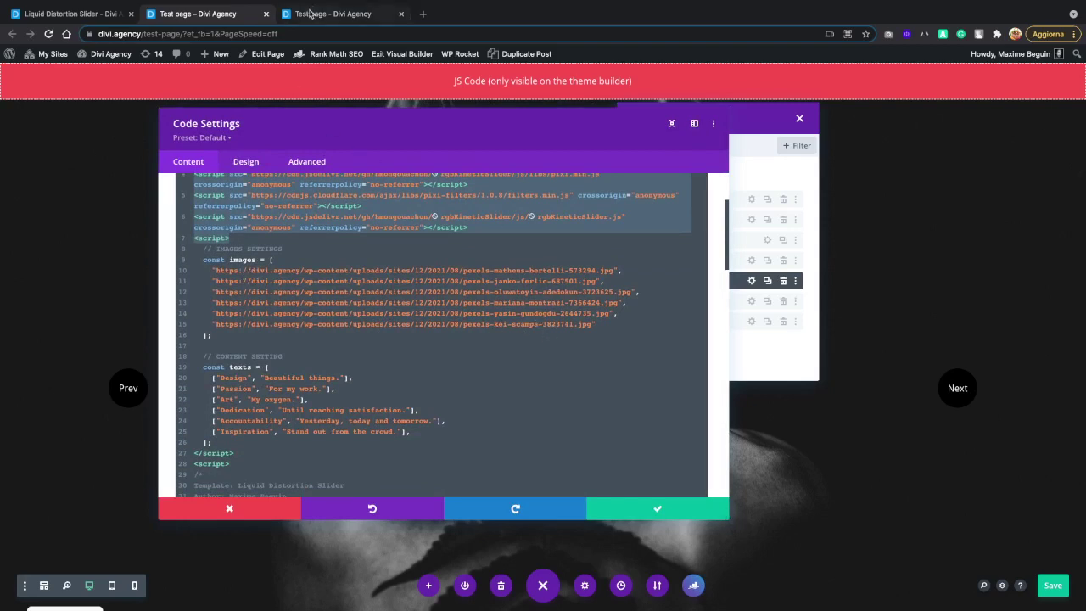
click(310, 12)
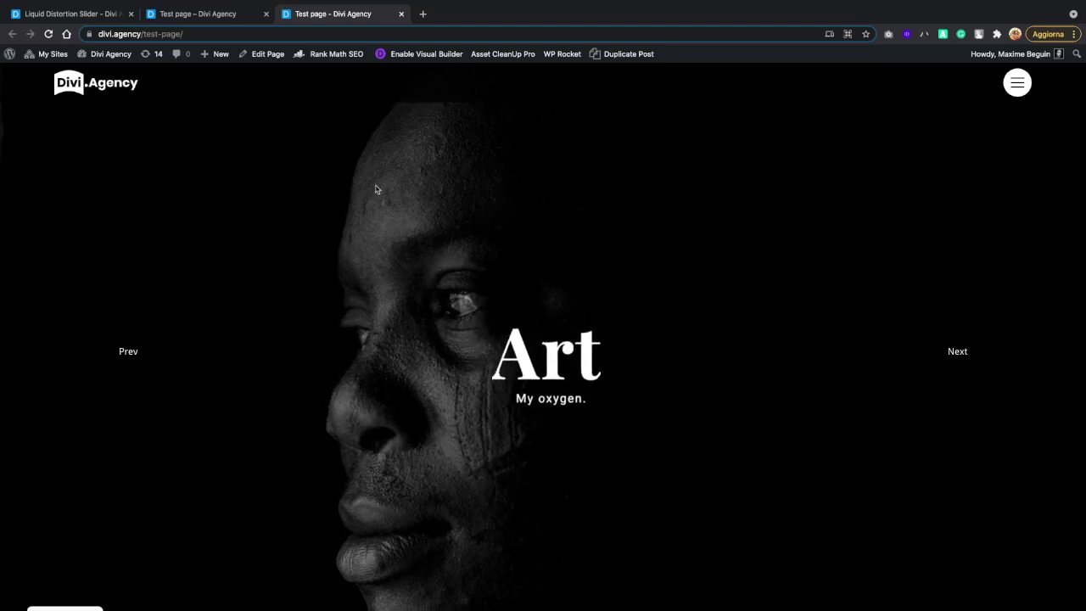
click(242, 12)
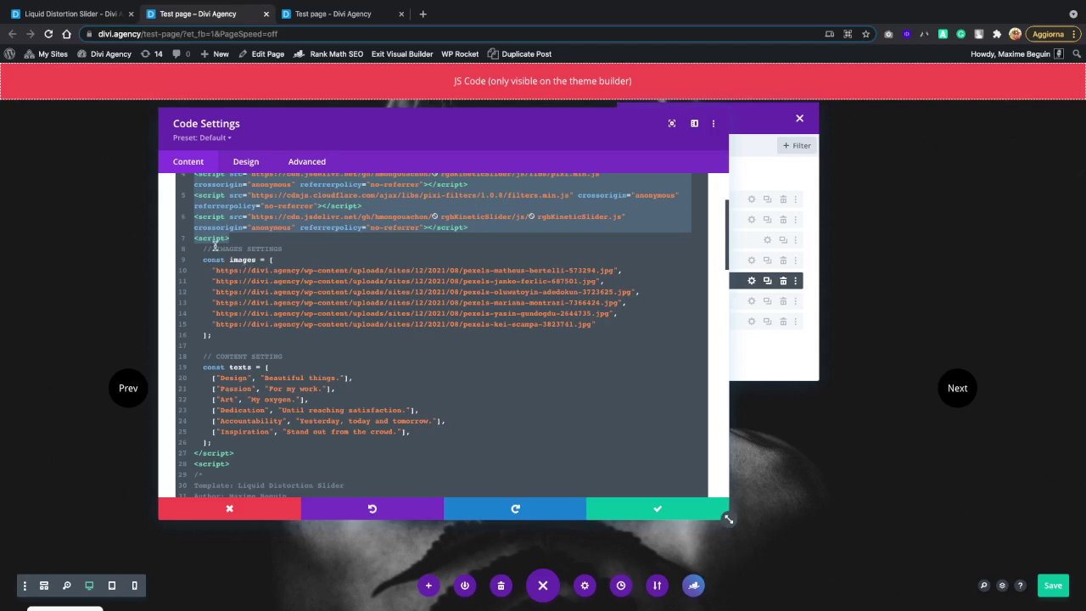
Step: Review the images URL array and texts title/subtitle array, down to the koi-scampa URL
drag(204, 249, 229, 254)
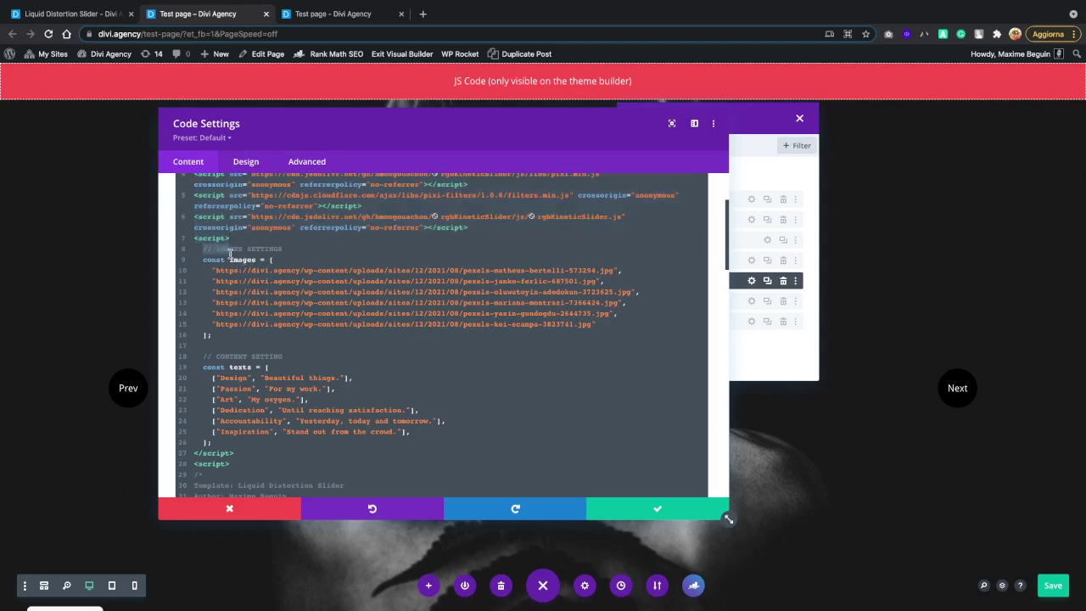
drag(228, 259, 259, 259)
mouse_move(229, 367)
mouse_down()
mouse_move(255, 367)
mouse_move(243, 377)
mouse_up()
drag(265, 378, 330, 378)
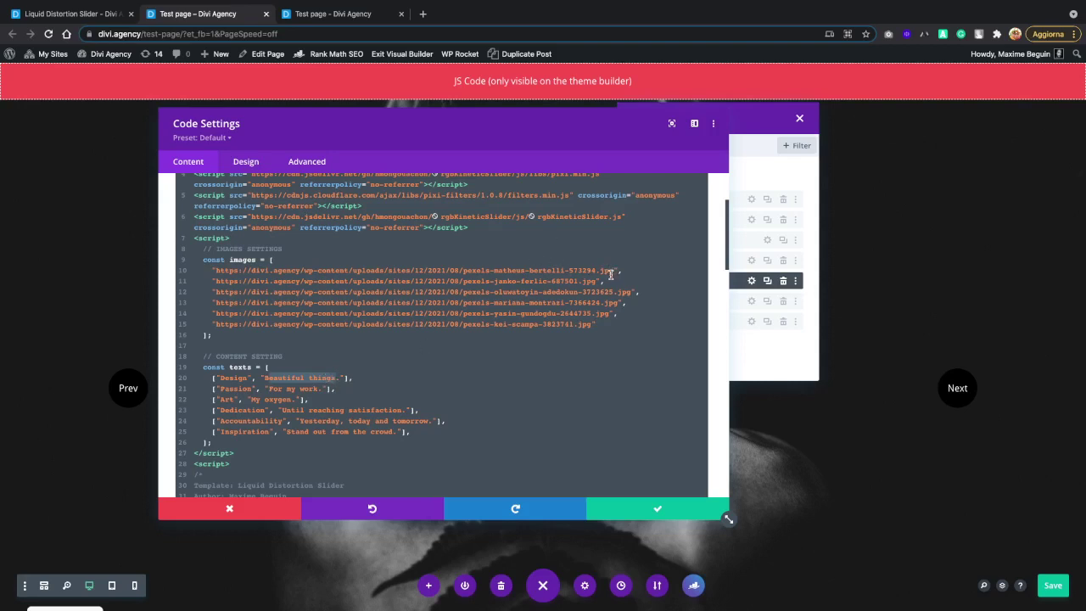
drag(614, 270, 216, 273)
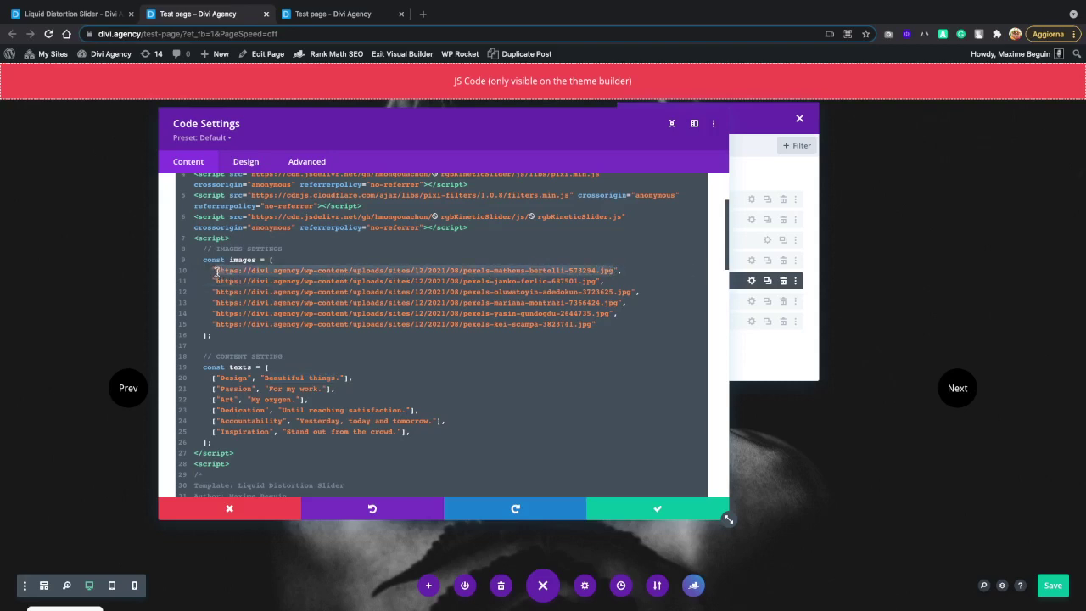
click(591, 323)
drag(591, 323, 218, 329)
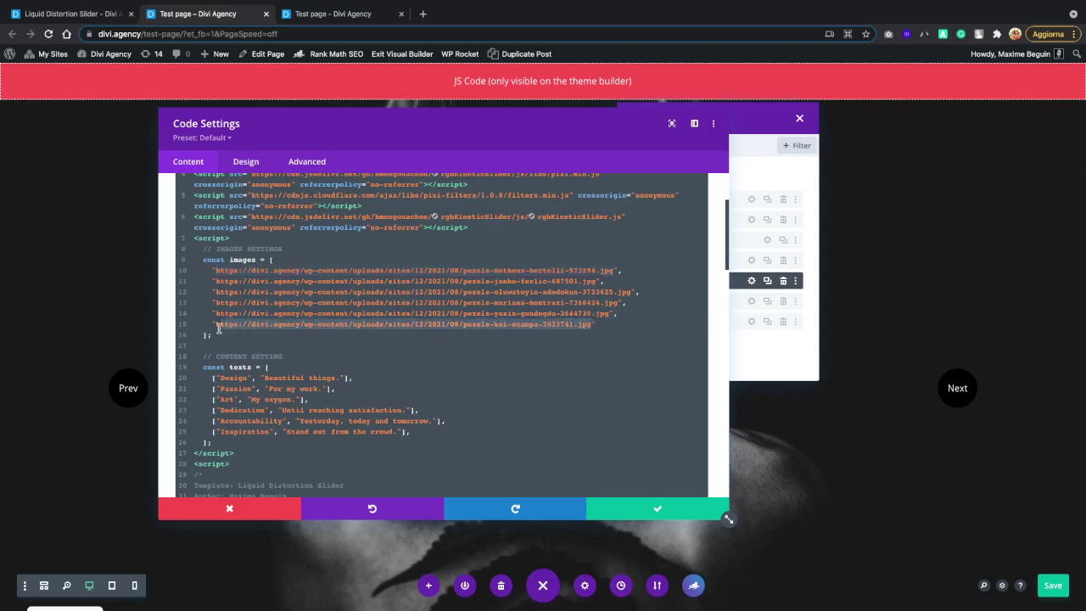
Step: Paste the koi-scampa image URL as a new first entry in the images array
click(608, 260)
key(Return)
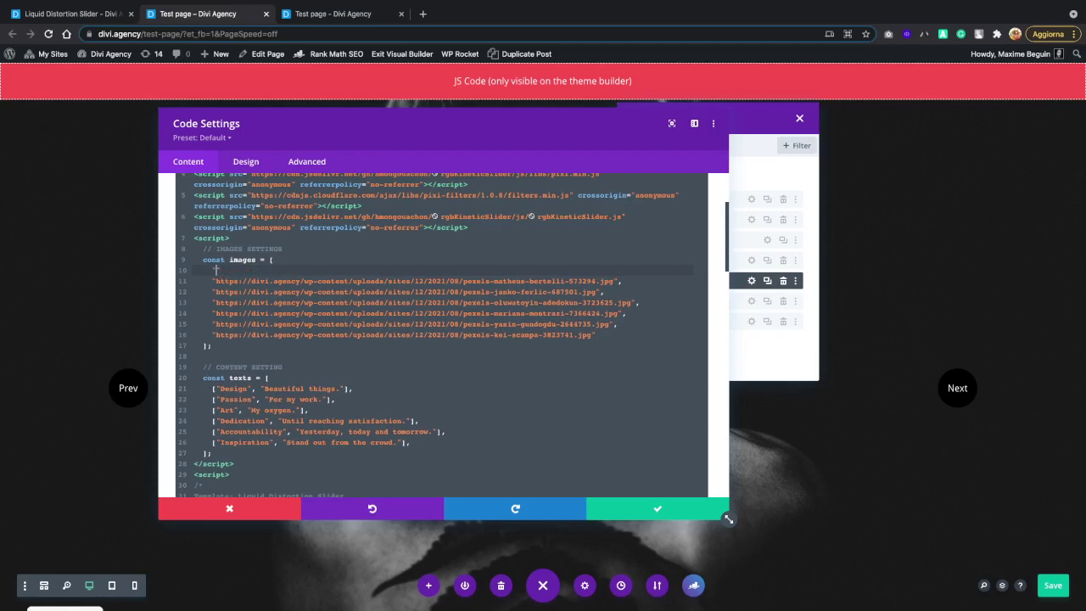
text(https://divi.agency/wp-content/uploads/sites/12/2021/08/pexels-koi-scampa-3823741.jpg)
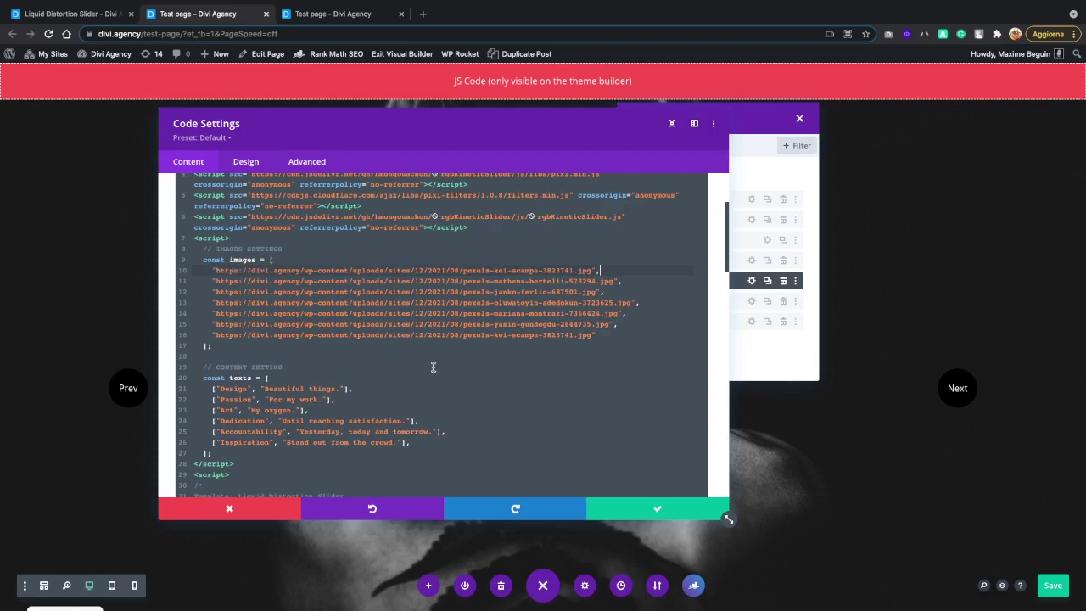
Step: Duplicate the Design text entry, change it to 'Test Title' / 'Beautiful subtitle', and save the page
drag(353, 389, 214, 388)
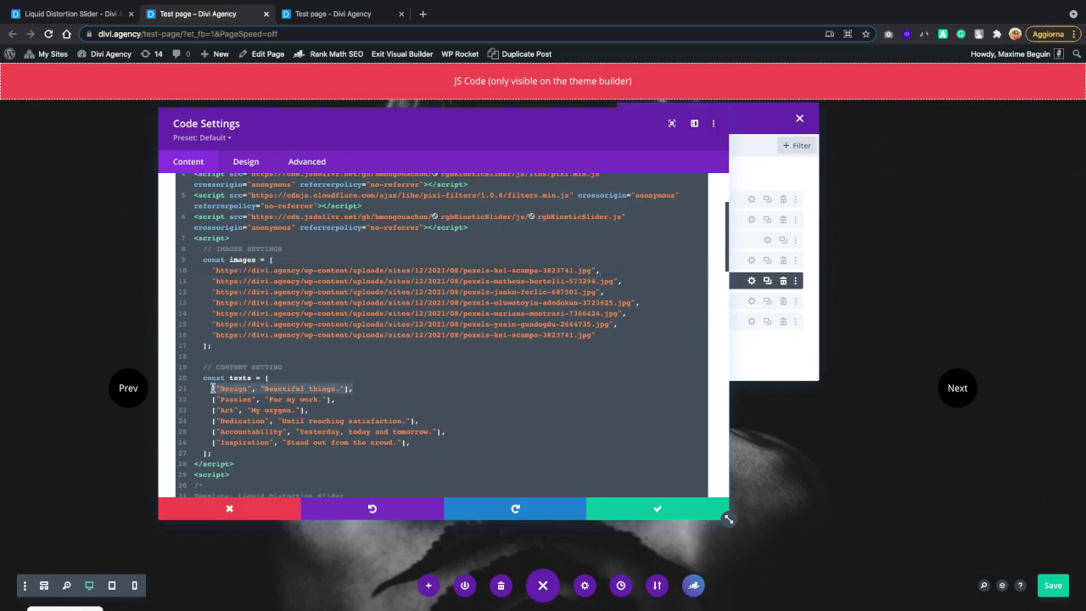
key(Left)
key(Return)
key(Up)
text(["Design", "Beautiful things."],)
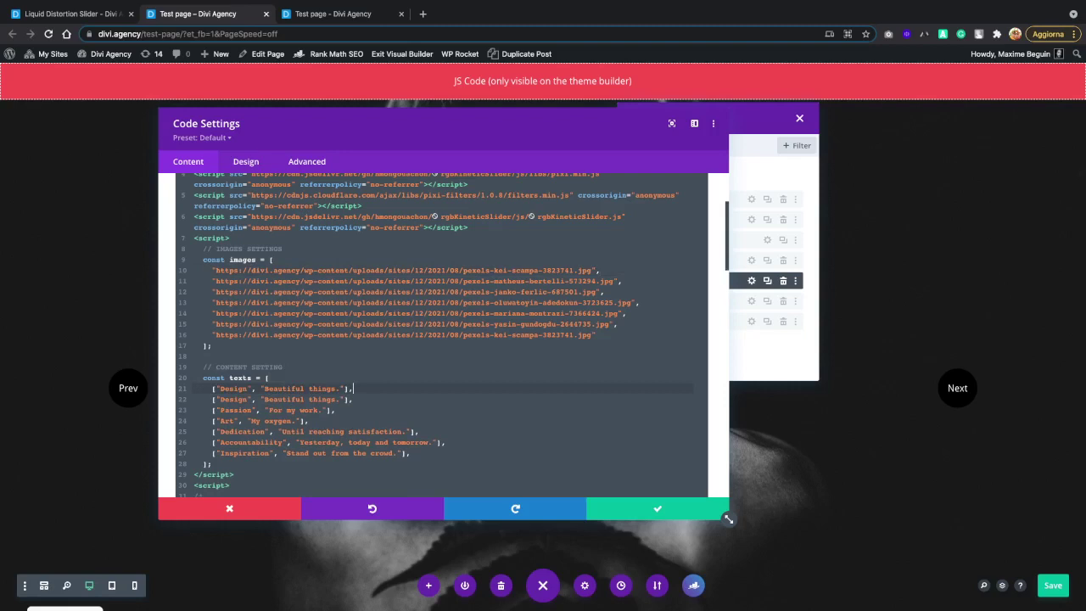
drag(247, 388, 222, 389)
text(Test Title", "Be)
drag(357, 388, 287, 389)
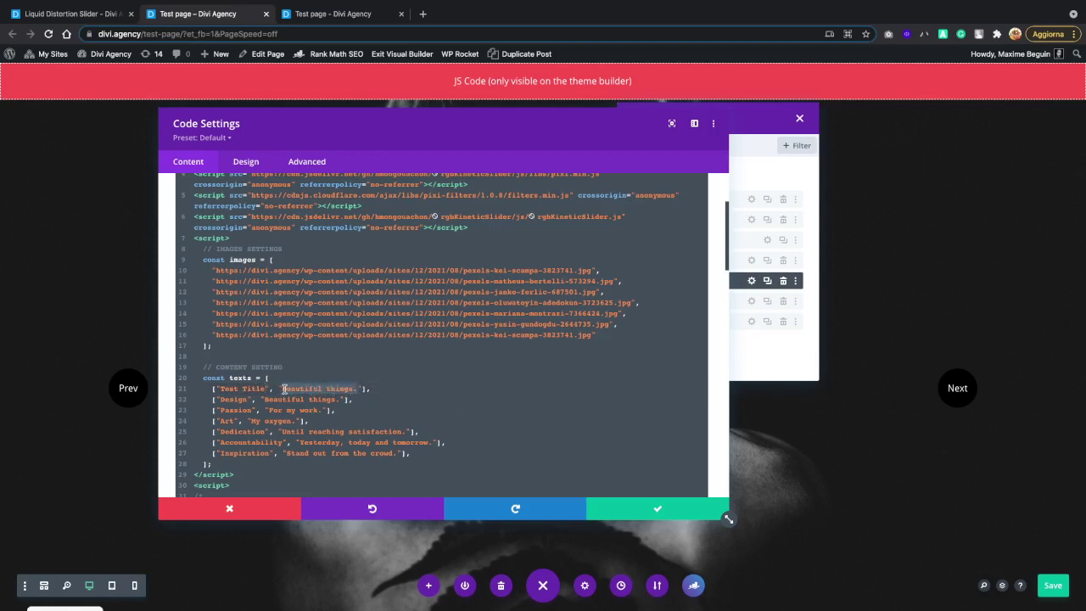
text(B)
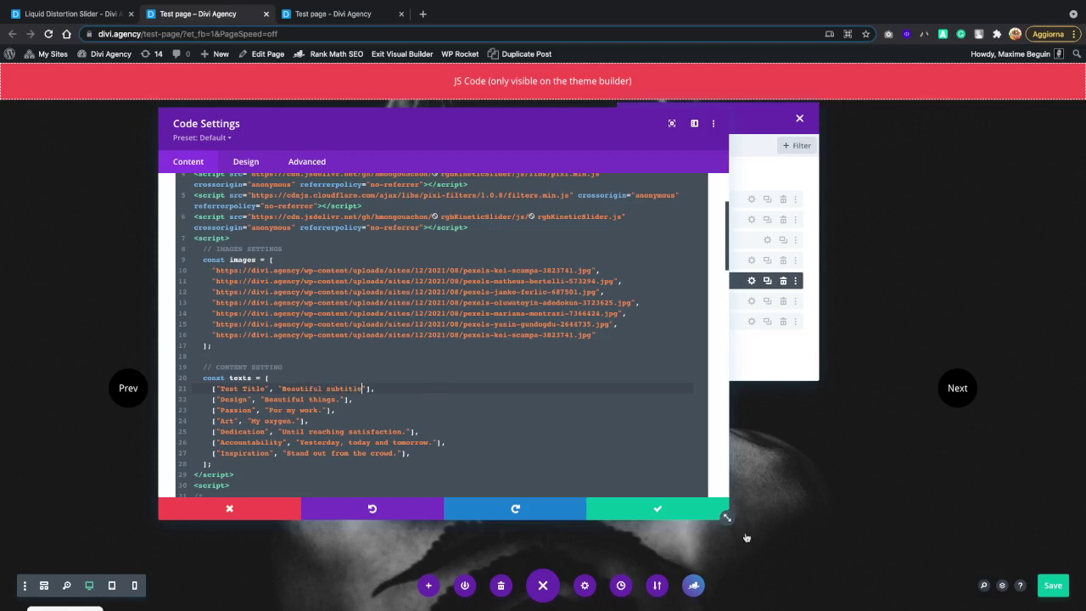
click(1053, 587)
click(335, 14)
Step: Reload the live page, cycle the slider from Test Title to Design, then return to the builder
click(48, 34)
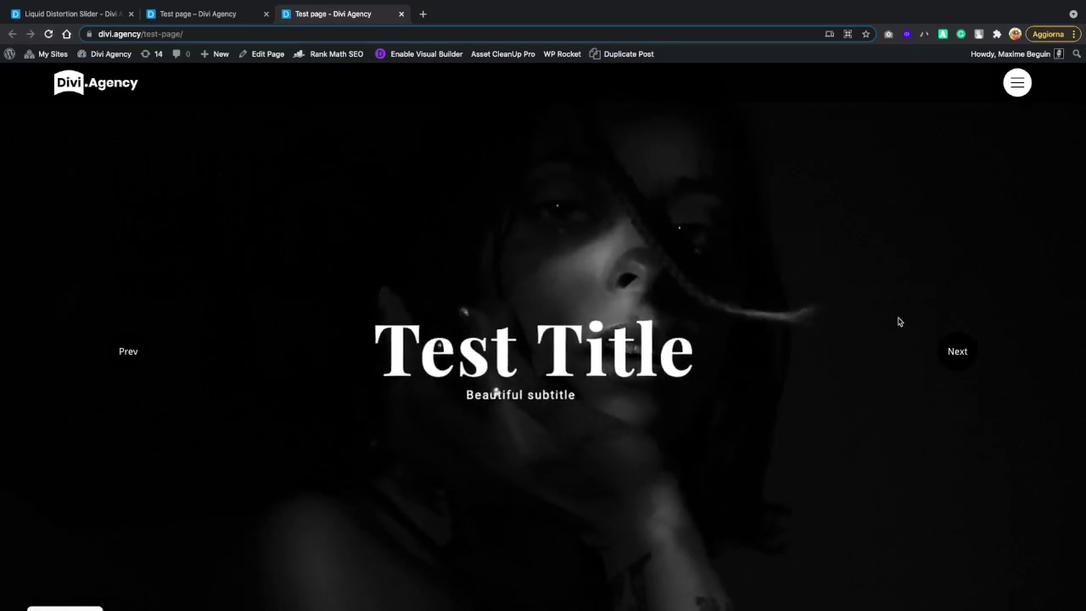
click(942, 363)
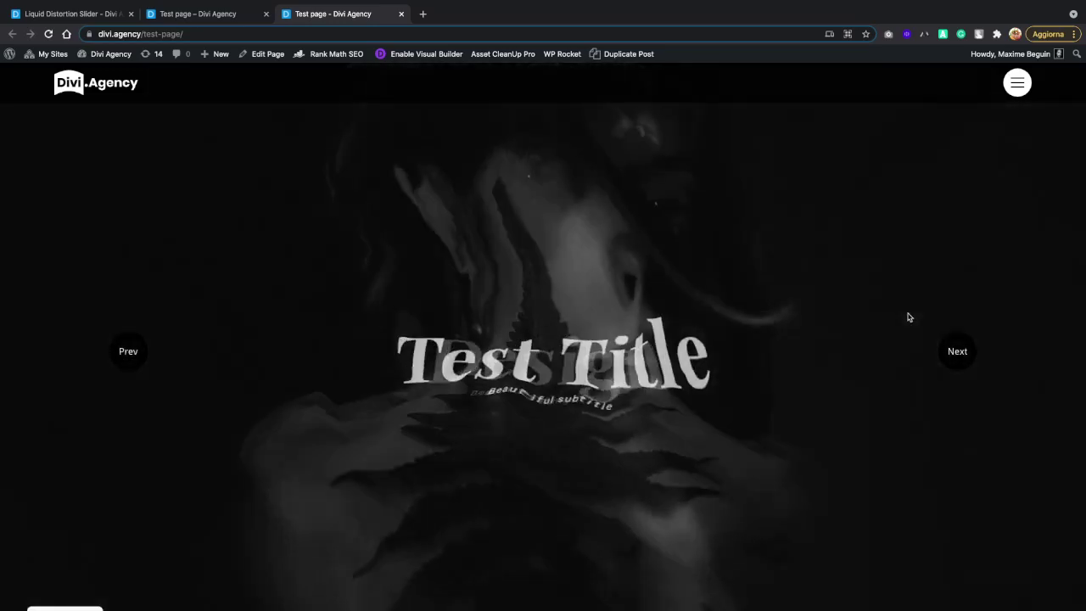
click(957, 351)
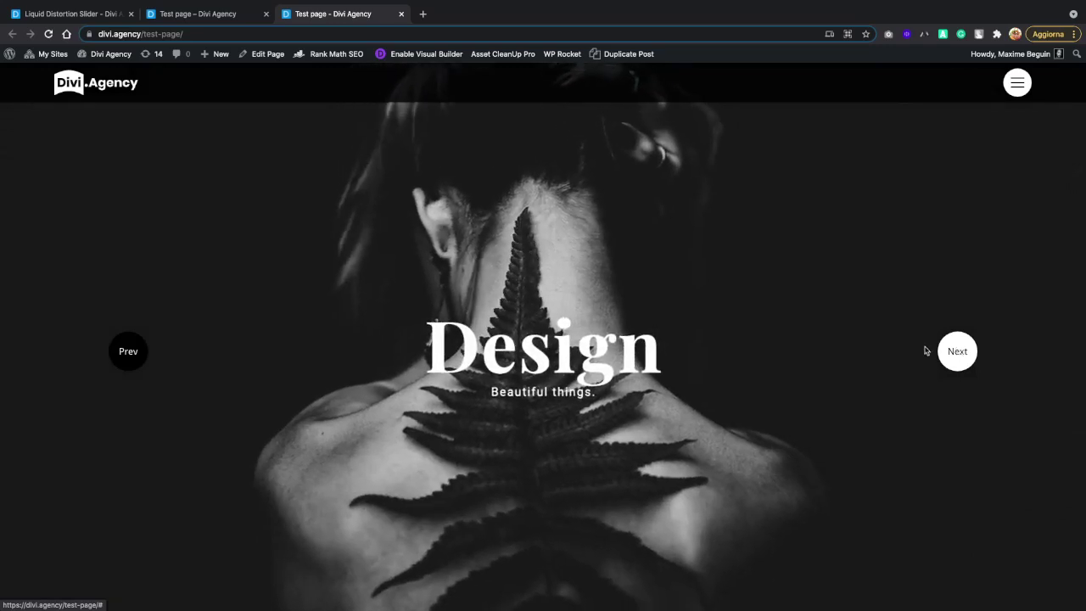
click(200, 15)
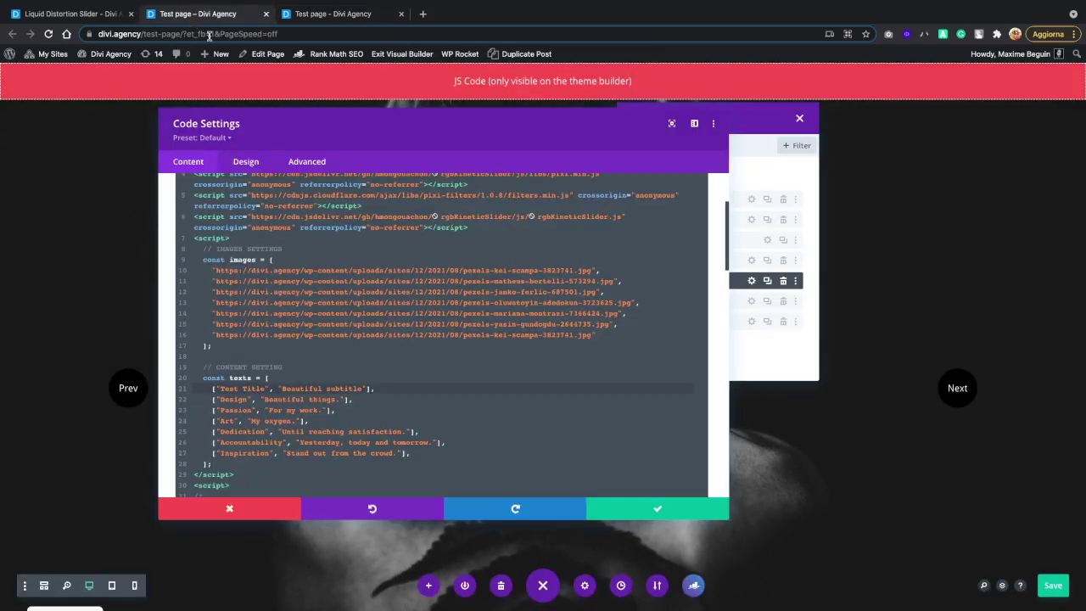